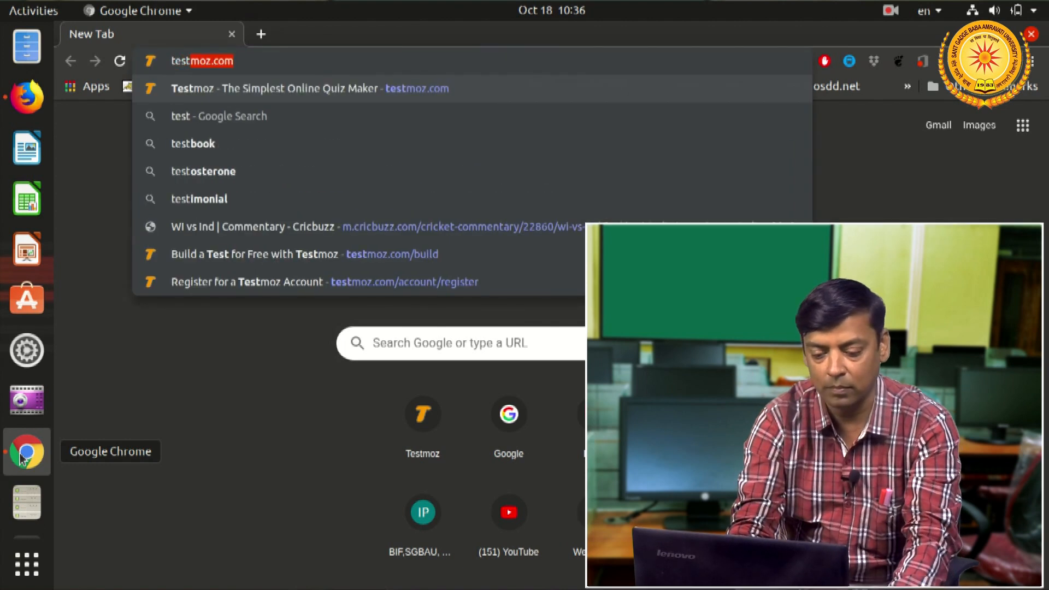
# - Go to testmoz.com and open the form for building a free test
pyautogui.press('Return')
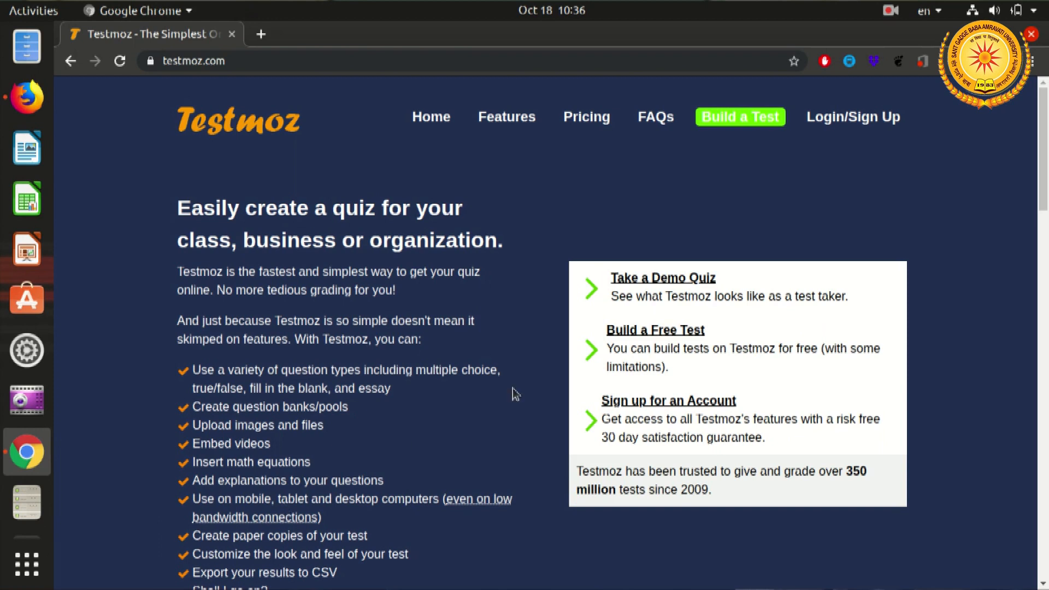
pyautogui.click(630, 338)
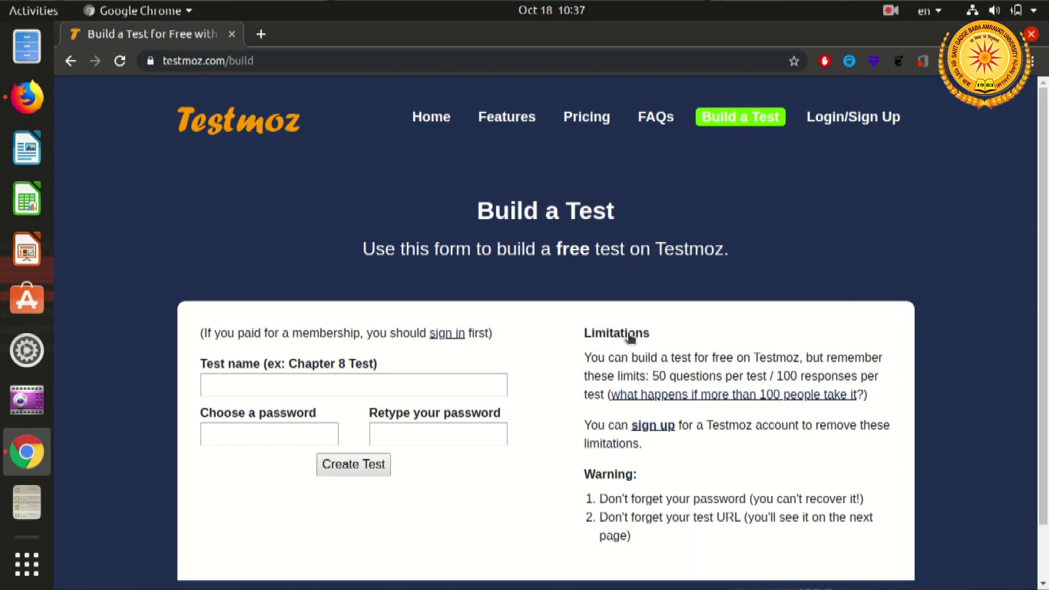
# - Create a test named "swayam" with the chosen test password entered twice, and decline saving the password in the browser
pyautogui.click(280, 384)
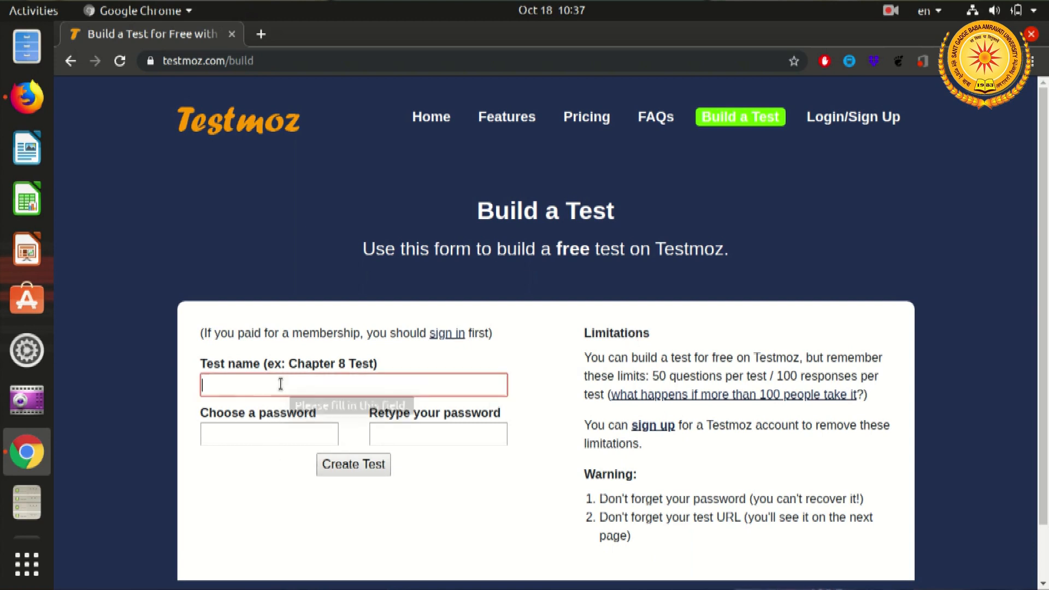
pyautogui.write('swayam')
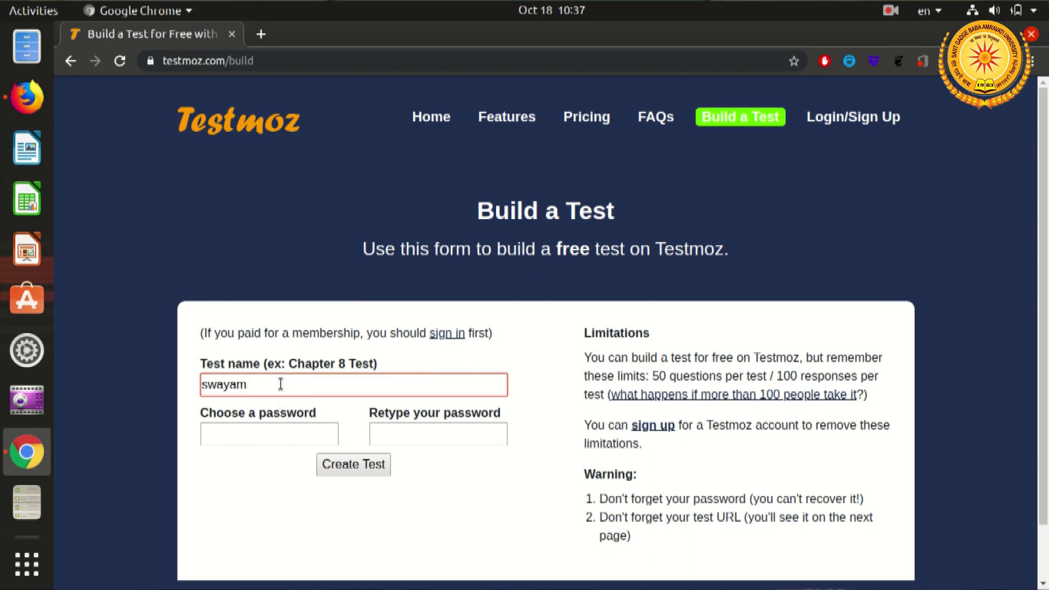
pyautogui.press('Tab')
pyautogui.write('•••••••')
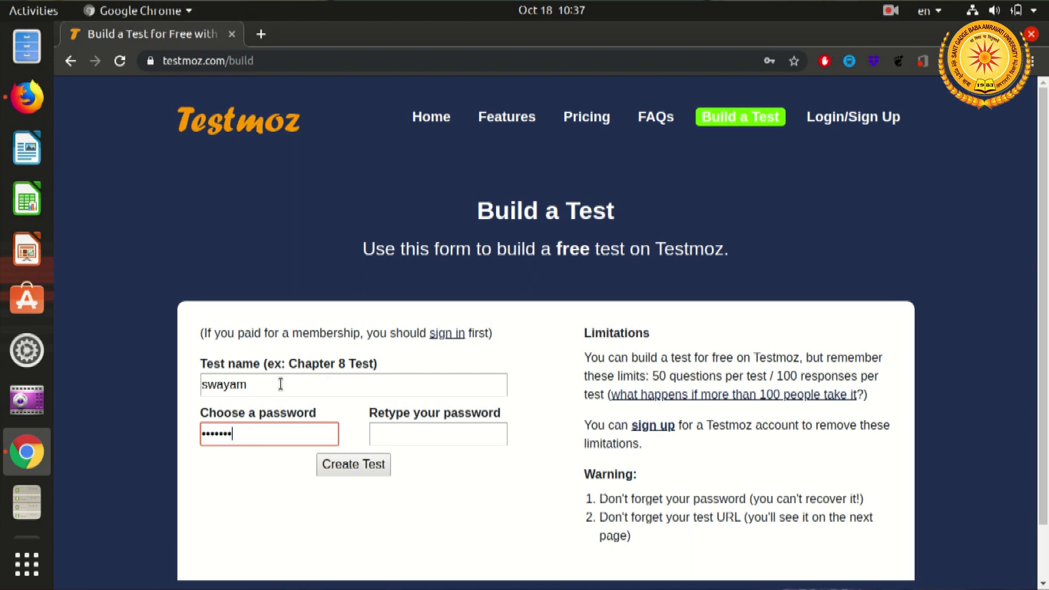
pyautogui.press('Tab')
pyautogui.write('•••••')
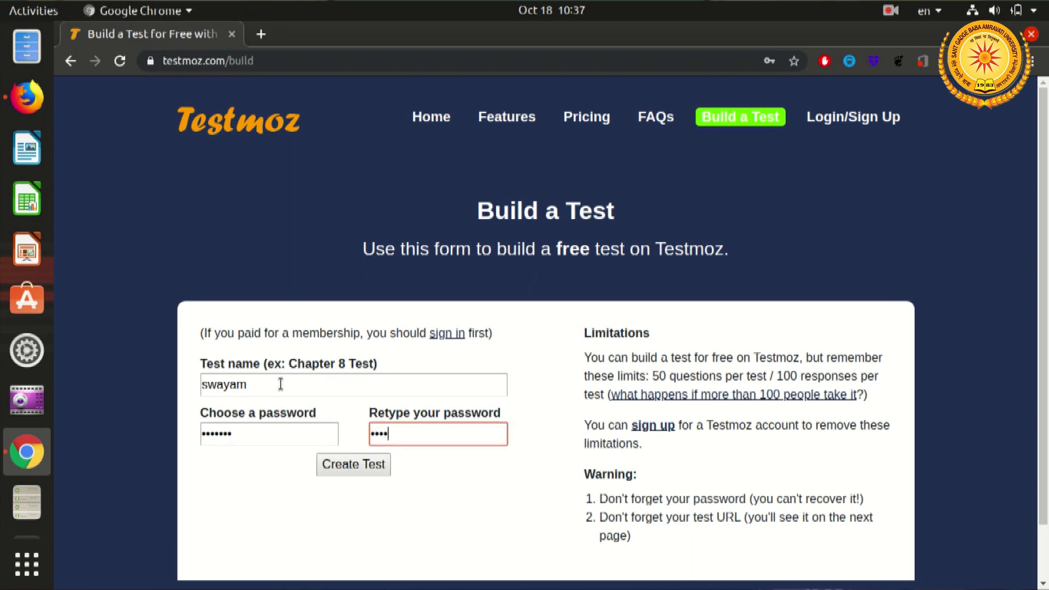
pyautogui.write('••')
pyautogui.click(345, 471)
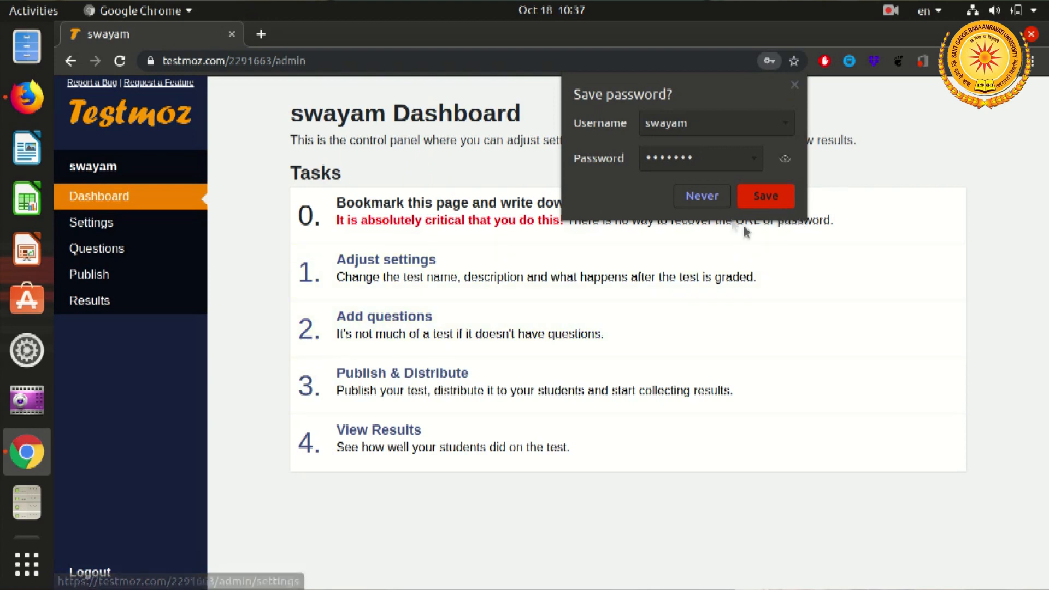
pyautogui.click(703, 198)
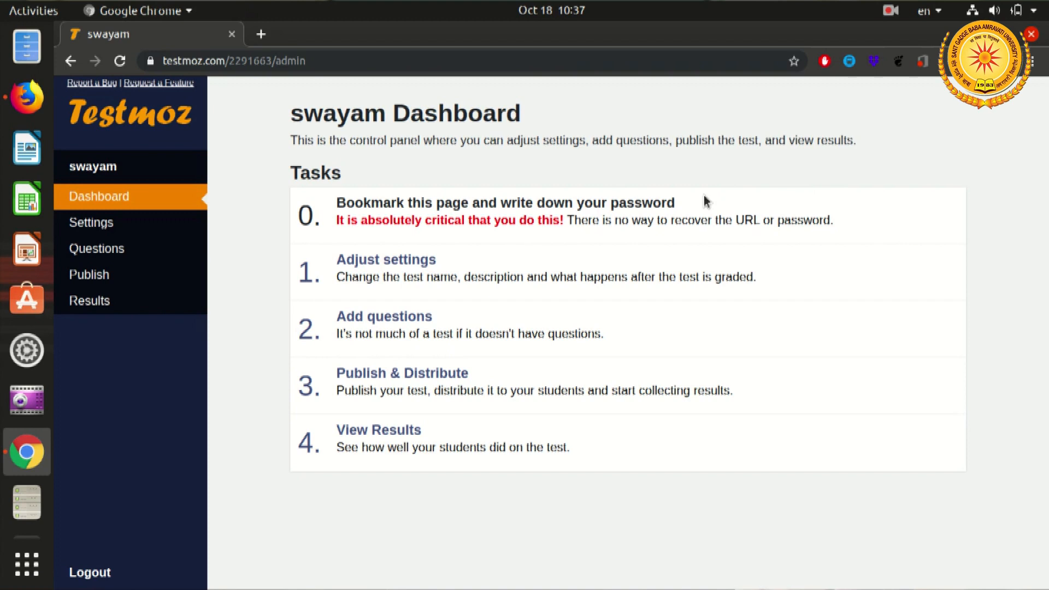
# - Insert a graded Multiple choice (choose one) question into the test's question list
pyautogui.click(102, 253)
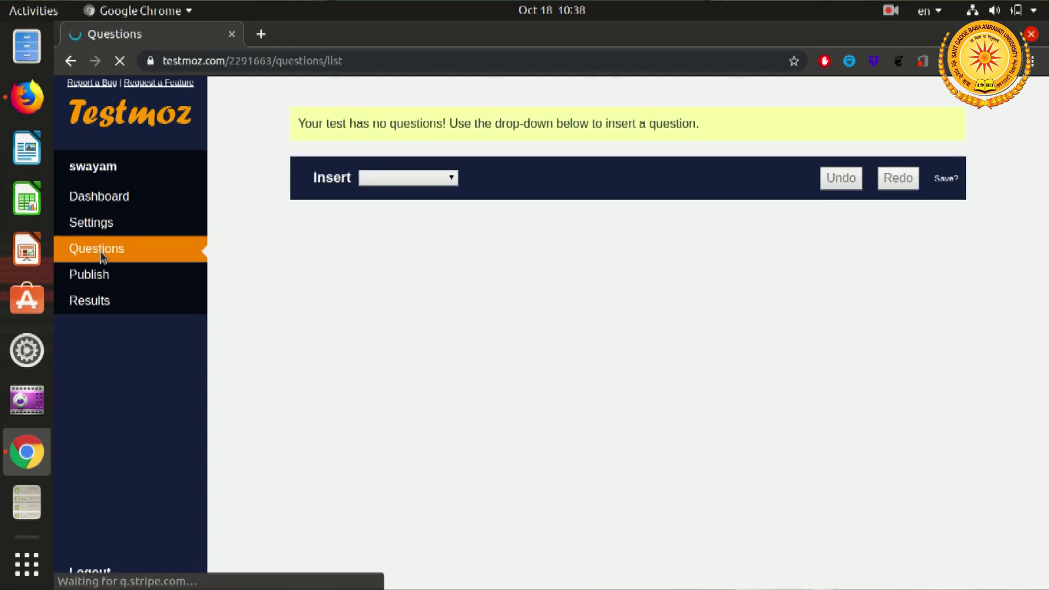
pyautogui.click(456, 178)
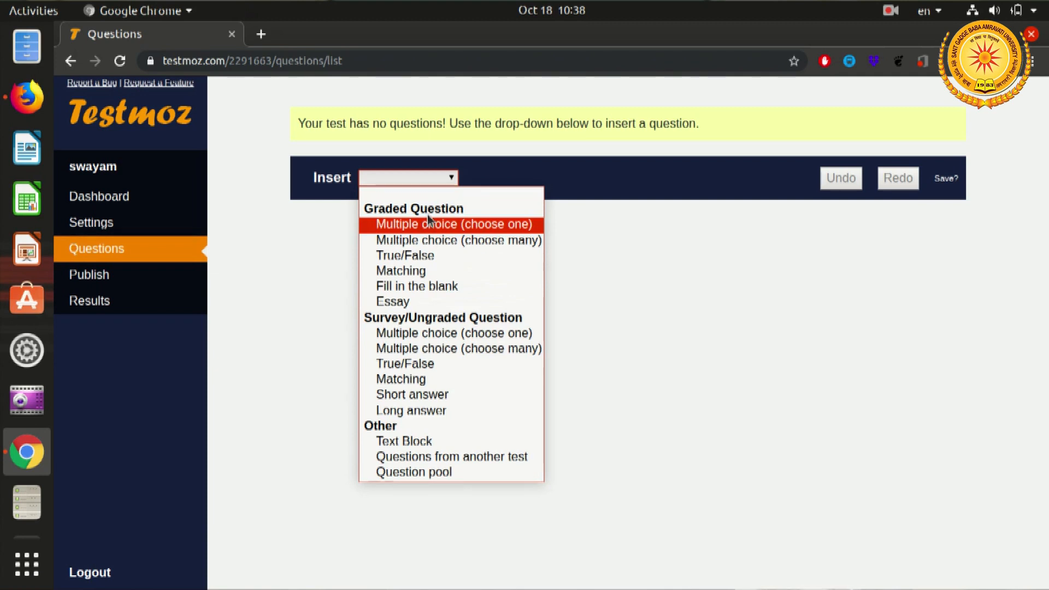
pyautogui.click(402, 228)
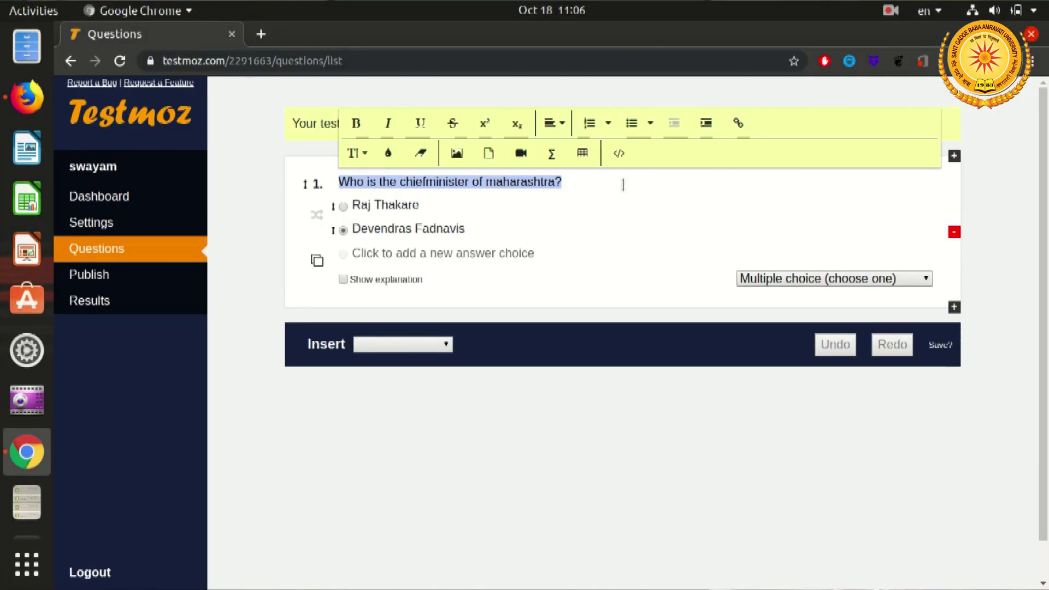
# - Replace the sample text of question 1 with "who is known as Gankokila?"
pyautogui.press('Return')
pyautogui.write('who is ')
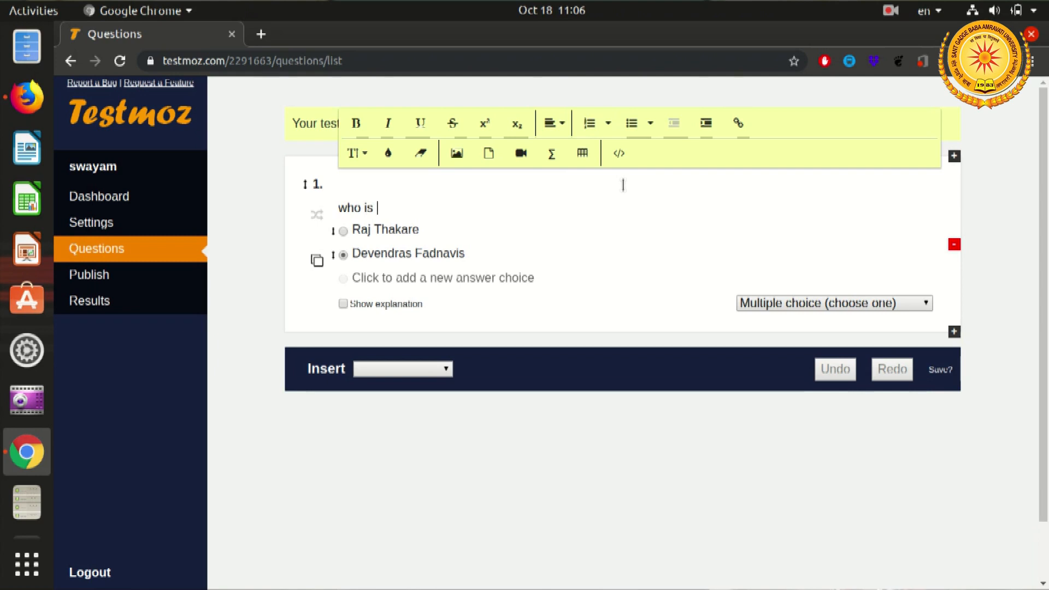
pyautogui.write('known as Gan')
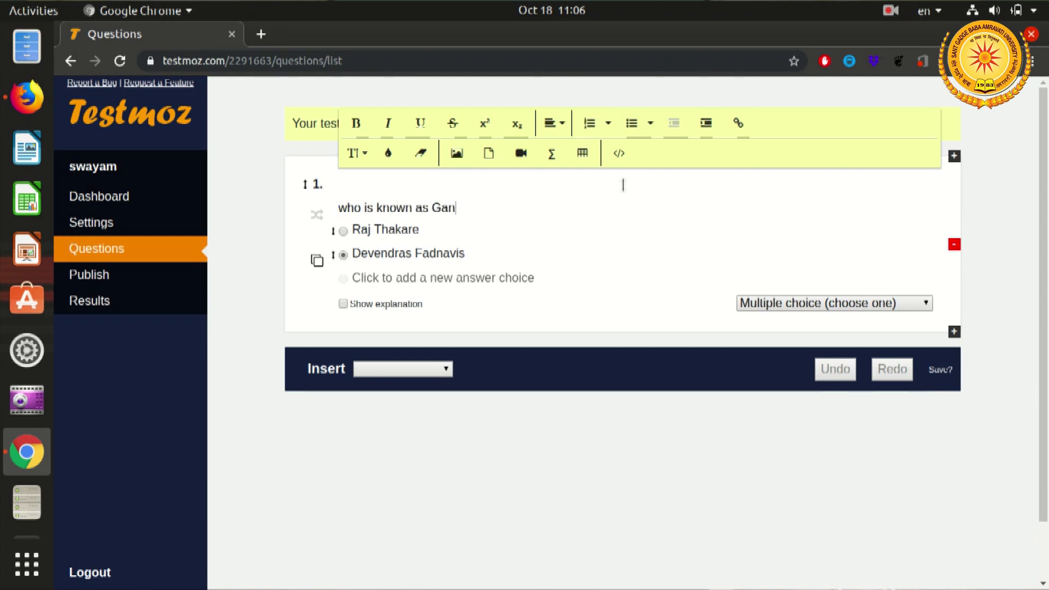
pyautogui.write('kokila?')
pyautogui.press('Tab')
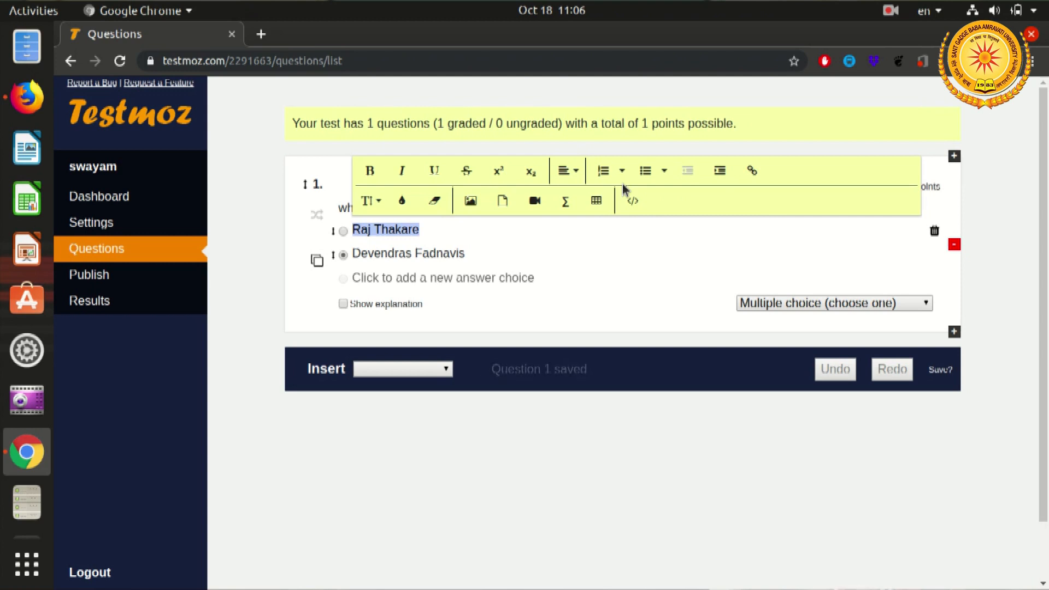
# - Replace the two sample answers of question 1 with "Lata Mangeshkar" and "Asha Bhosale"
pyautogui.write('Lata Man')
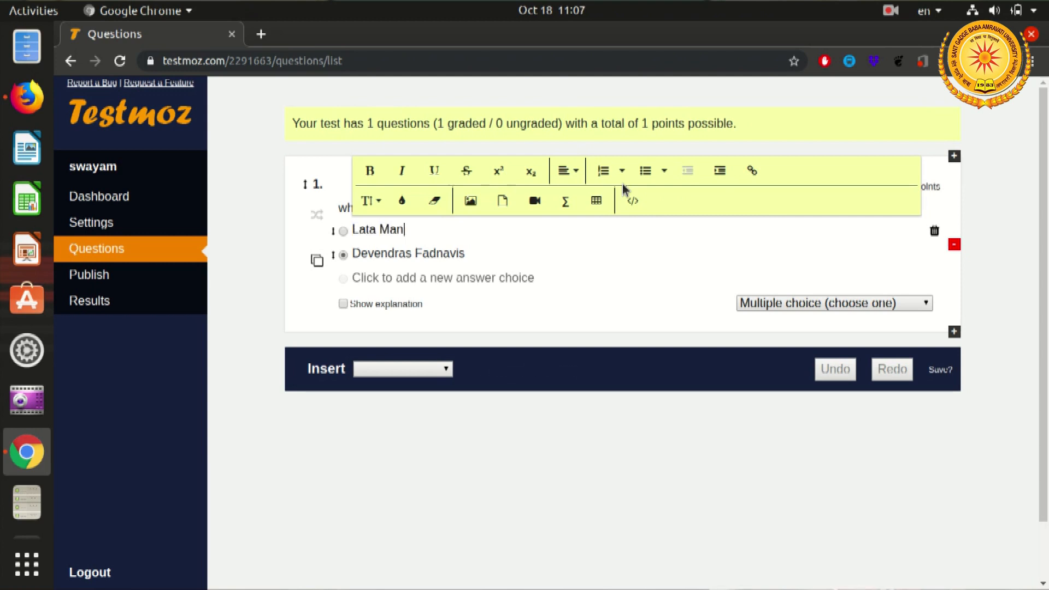
pyautogui.write('geshkar')
pyautogui.press('Tab')
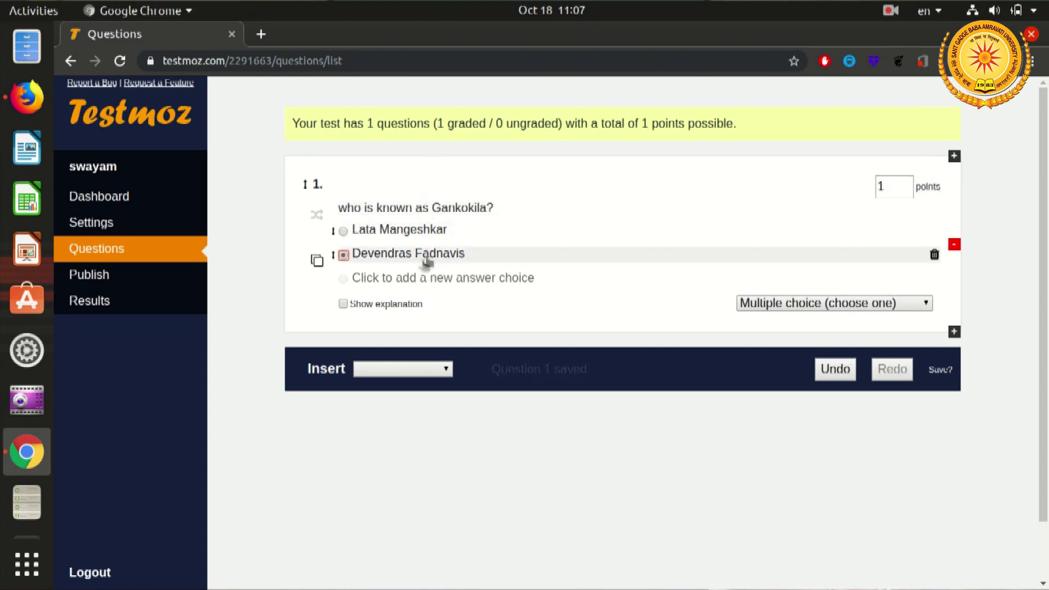
pyautogui.click(431, 253)
pyautogui.write('Ash')
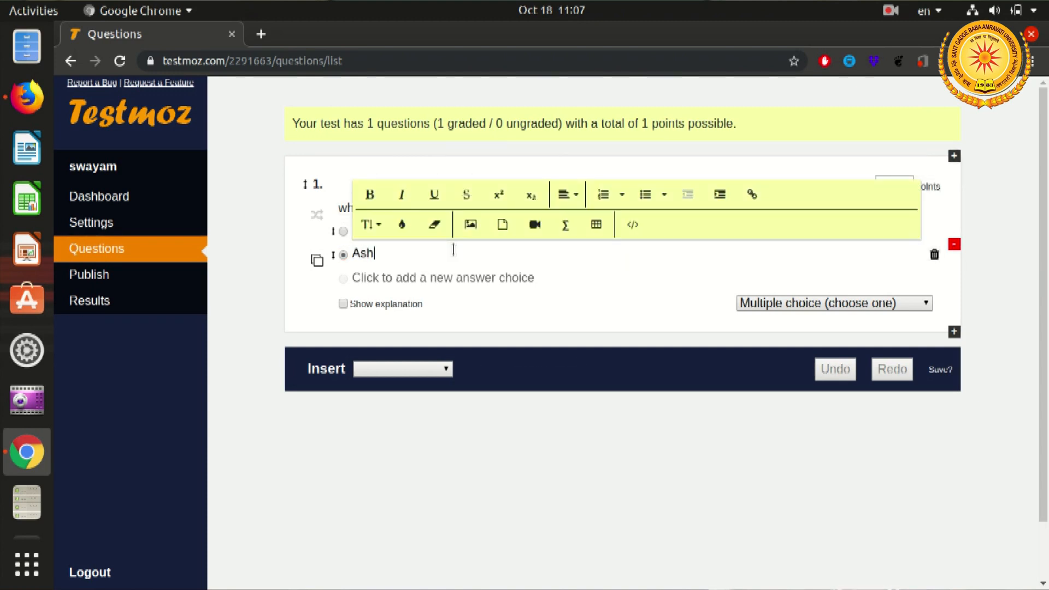
pyautogui.write('a Bhosale')
pyautogui.press('Tab')
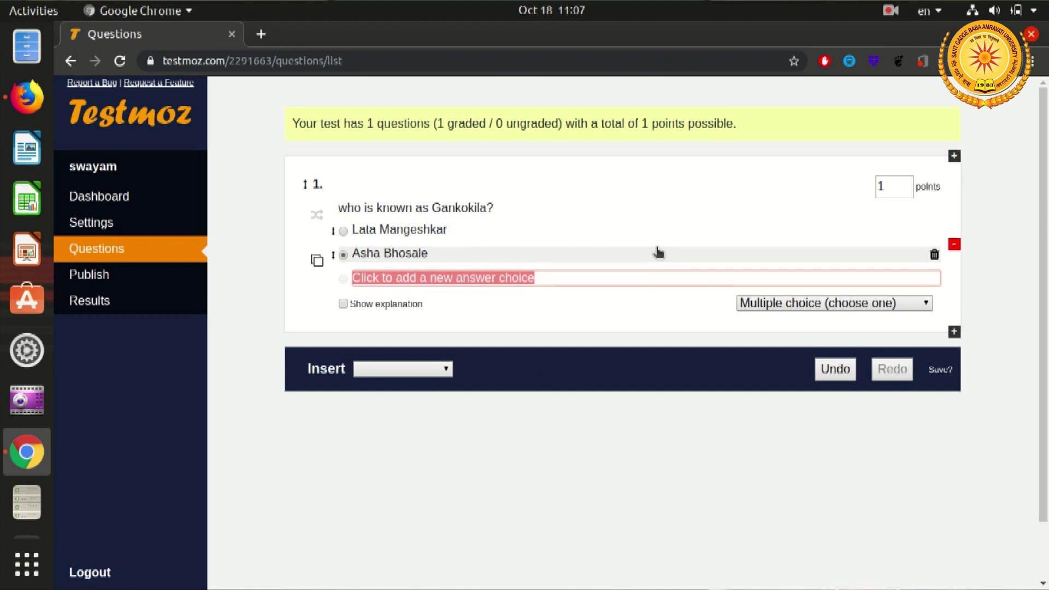
# - Add "udit Narayan" and "Sonu Nigam" as the third and fourth answer choices of question 1
pyautogui.write('I')
pyautogui.press('BackSpace')
pyautogui.write('udi')
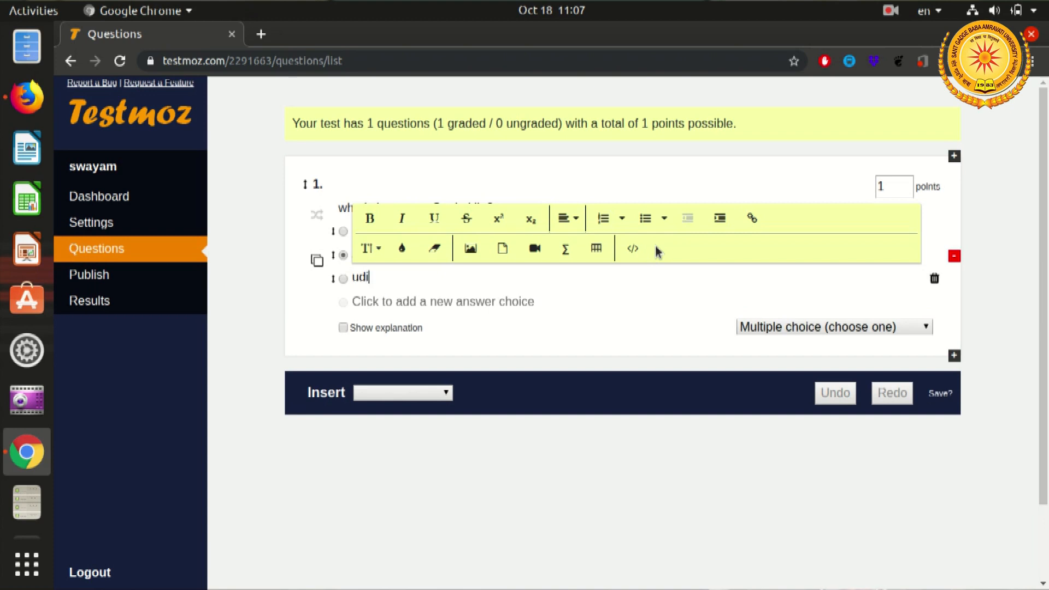
pyautogui.write('t Narayan')
pyautogui.press('Tab')
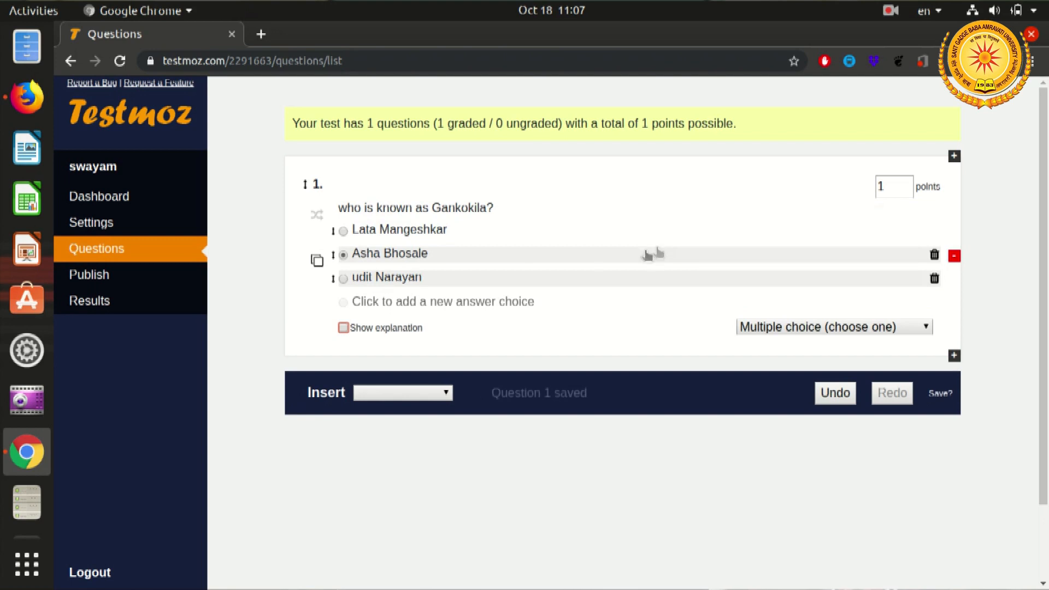
pyautogui.click(549, 303)
pyautogui.write('Sonu Nigam')
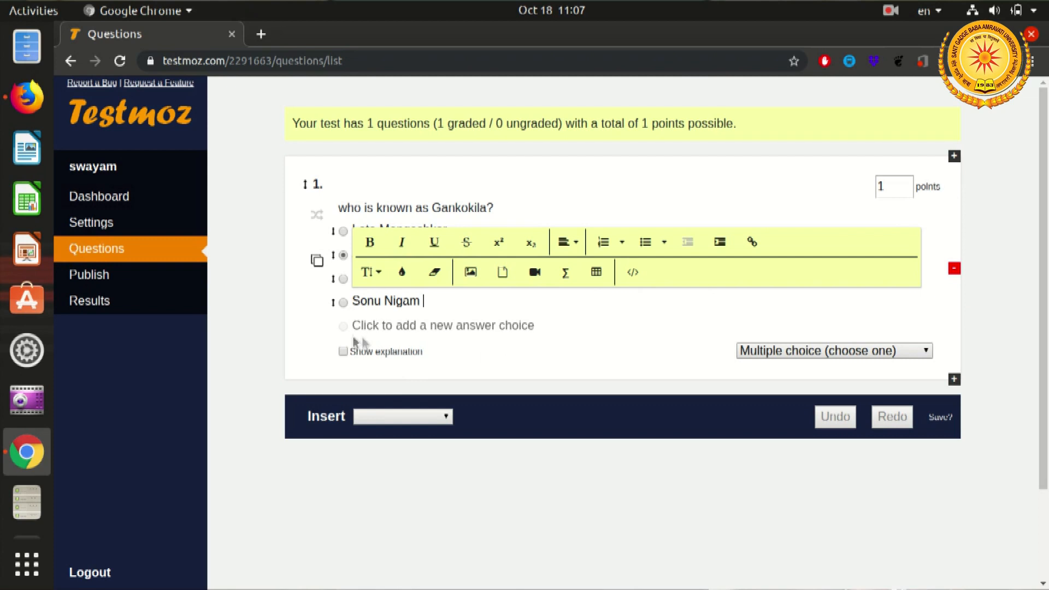
# - Mark Lata Mangeshkar as the correct answer and make question 1 worth 2 points
pyautogui.click(343, 232)
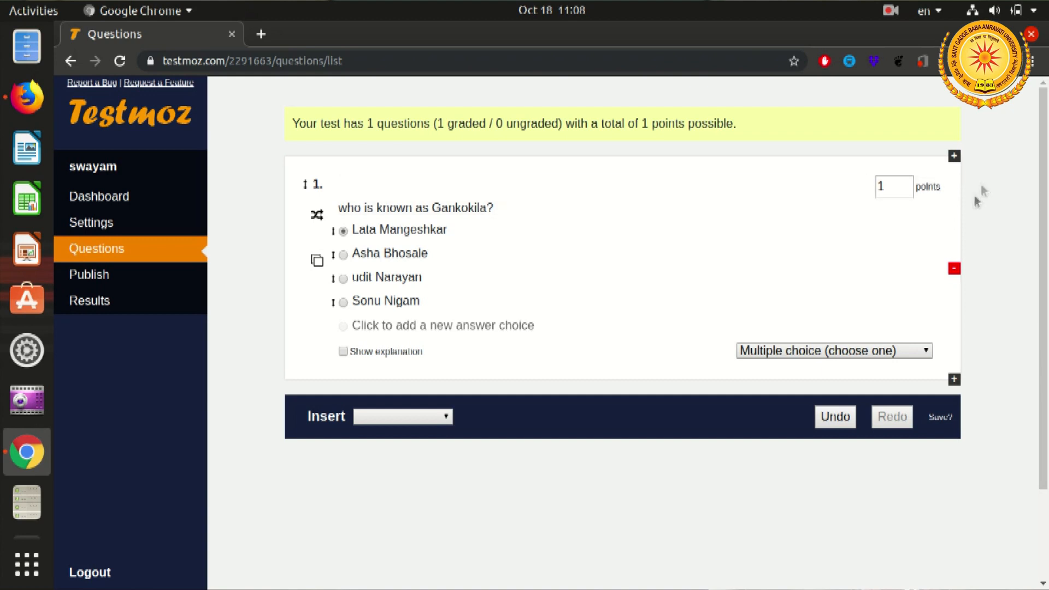
pyautogui.click(908, 185)
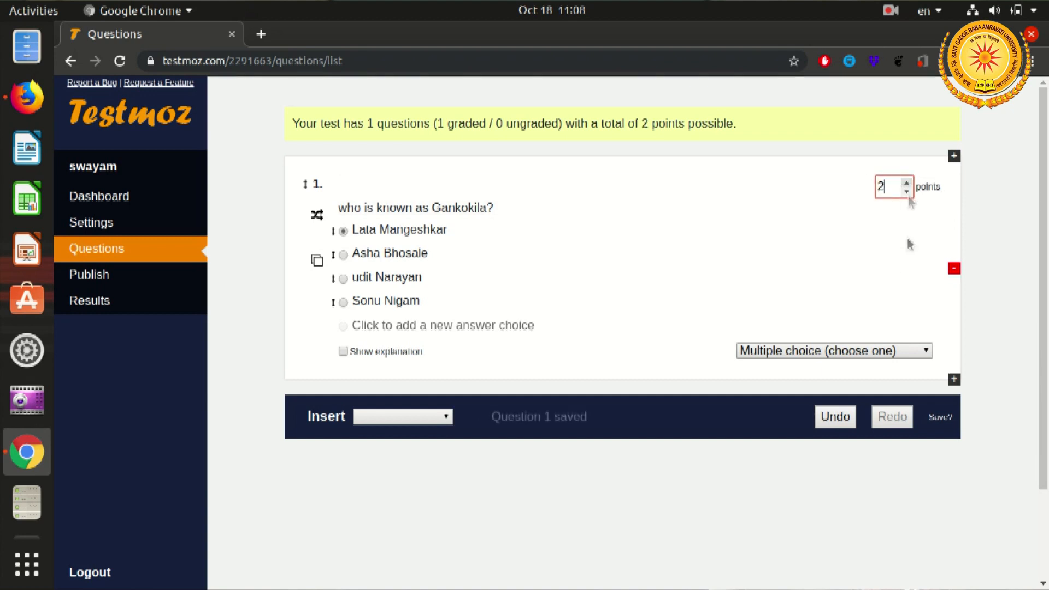
# - Add a second question below question 1 and set its type to graded Multiple choice (choose many)
pyautogui.click(957, 380)
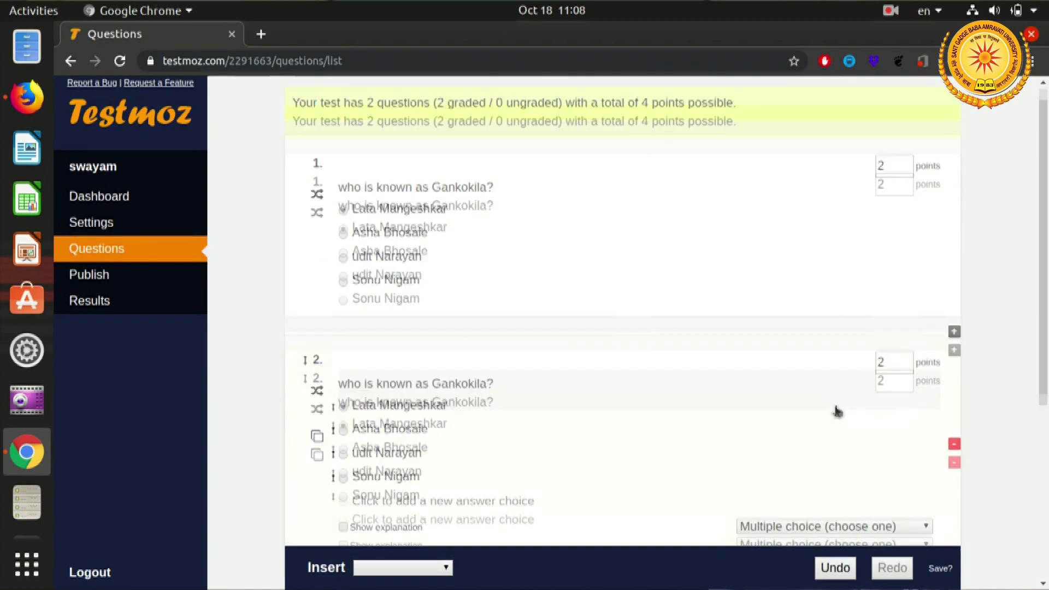
pyautogui.scroll(-1, 836, 410)
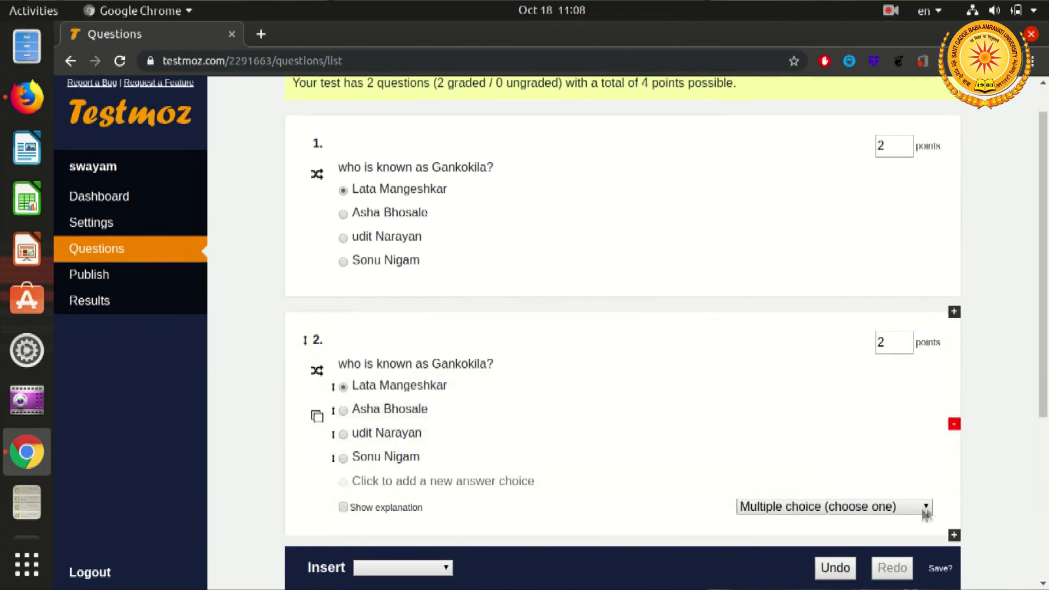
pyautogui.click(928, 506)
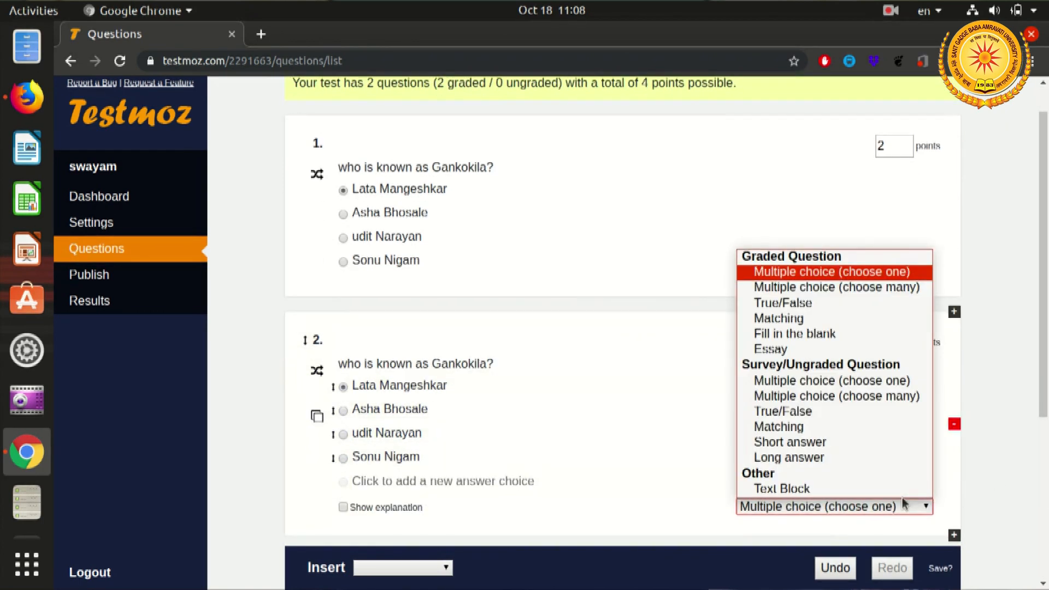
pyautogui.click(878, 290)
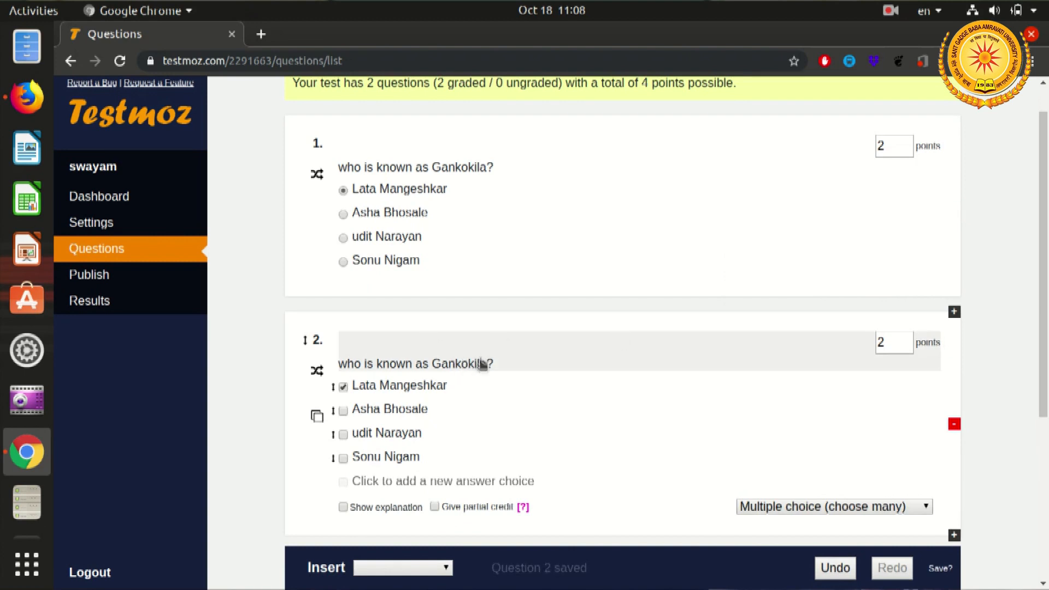
# - Replace the text of question 2 with "What you can perform in Test Moz?"
pyautogui.click(512, 367)
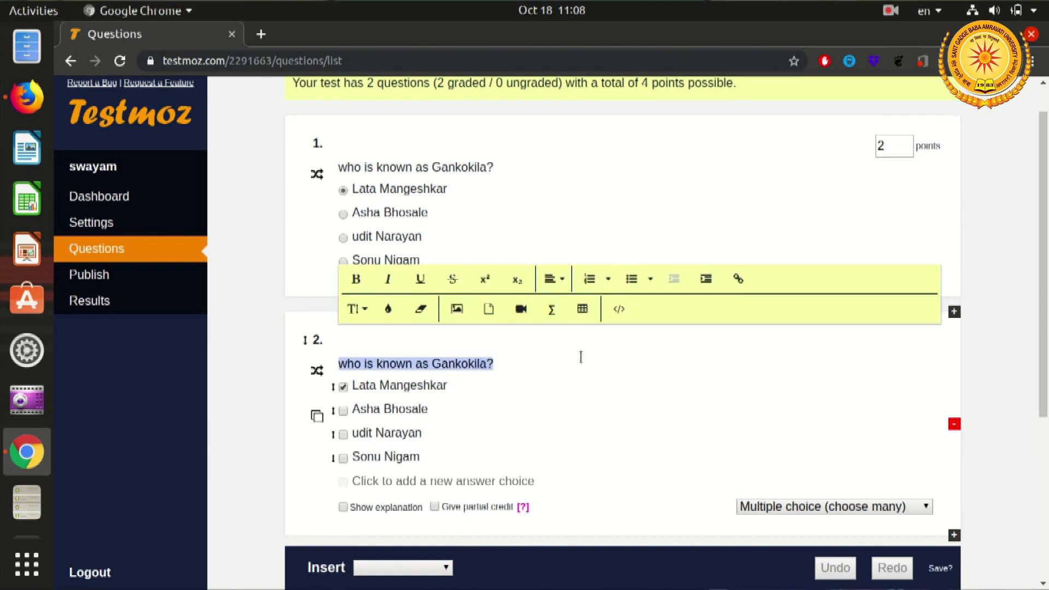
pyautogui.write('What ')
pyautogui.write('you cvs')
pyautogui.write('n')
pyautogui.press('BackSpace')
pyautogui.press('BackSpace')
pyautogui.press('BackSpace')
pyautogui.press('BackSpace')
pyautogui.write('an perform in')
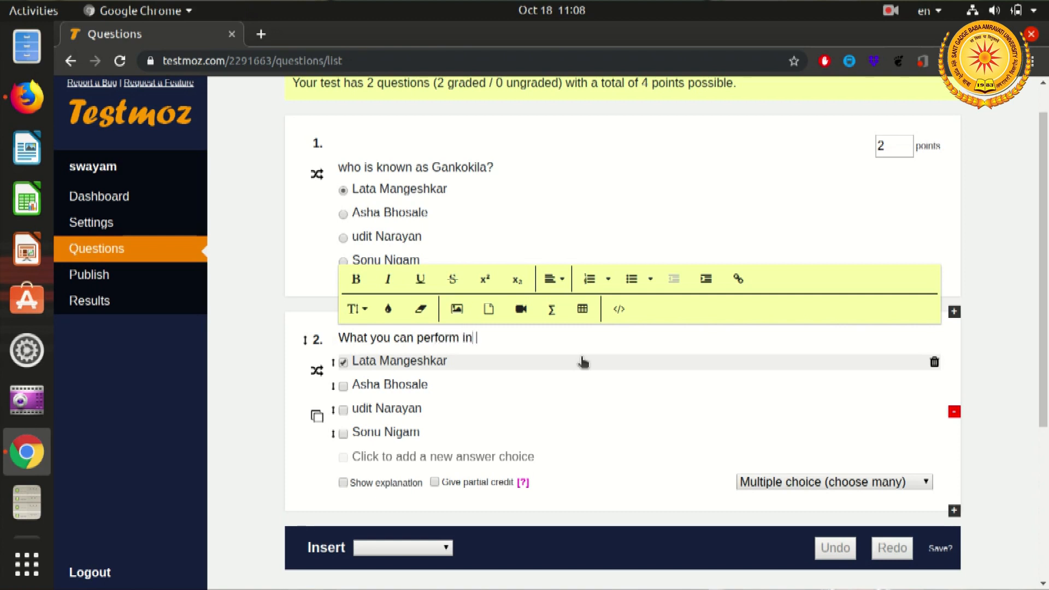
pyautogui.write(' Test Moz?')
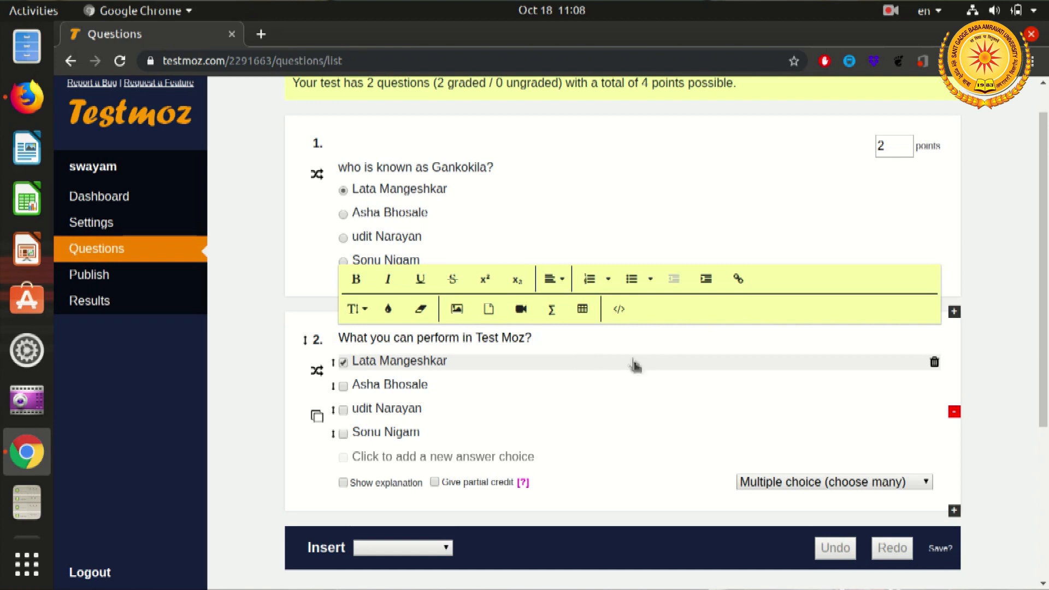
# - Change the first answer choice of question 2 to "Generate Test"
pyautogui.tripleClick(458, 361)
pyautogui.write('You')
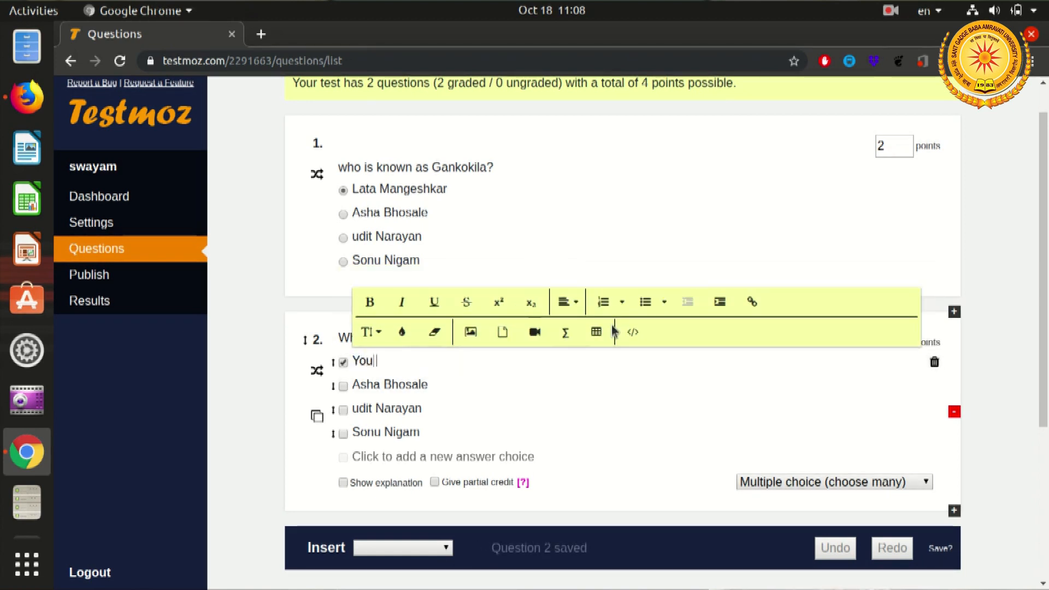
pyautogui.press('BackSpace')
pyautogui.press('BackSpace')
pyautogui.write('Gene')
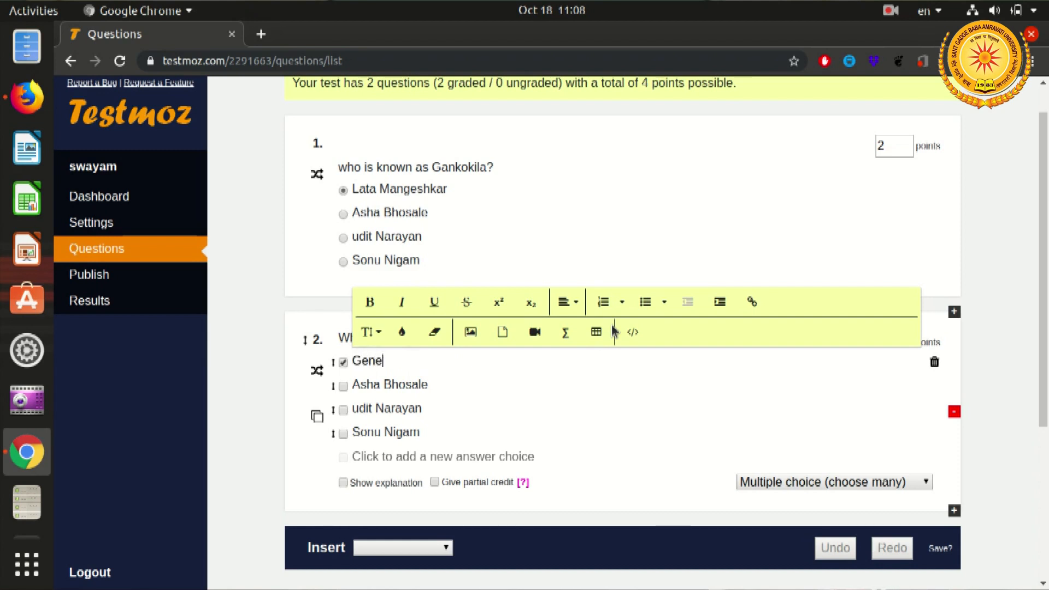
pyautogui.write('rate  Test')
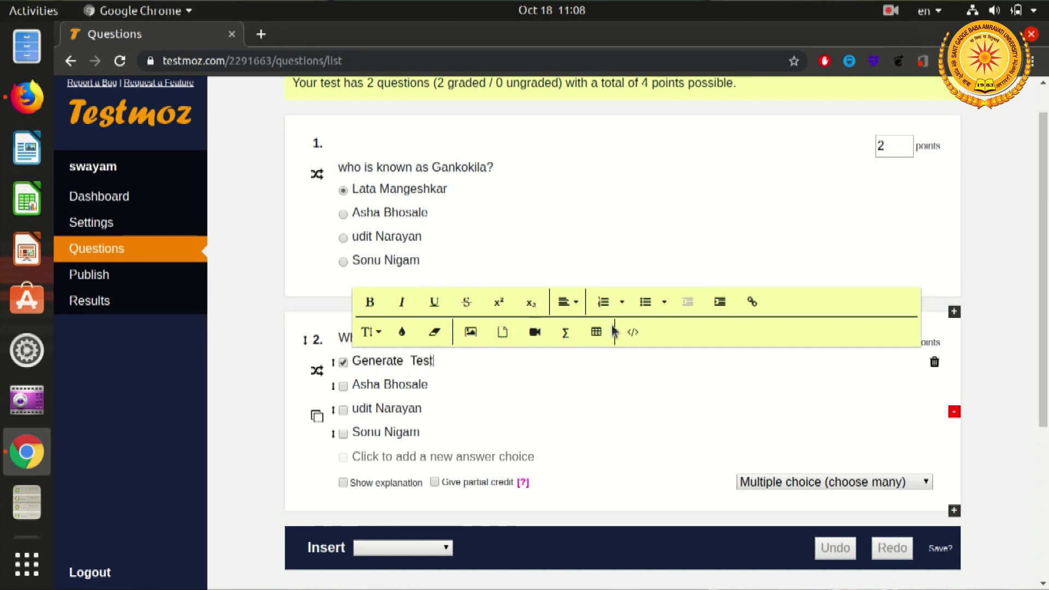
pyautogui.press('Tab')
# - Change the second answer choice of question 2 to "Evaluate Test"
pyautogui.click(429, 377)
pyautogui.write('Ev')
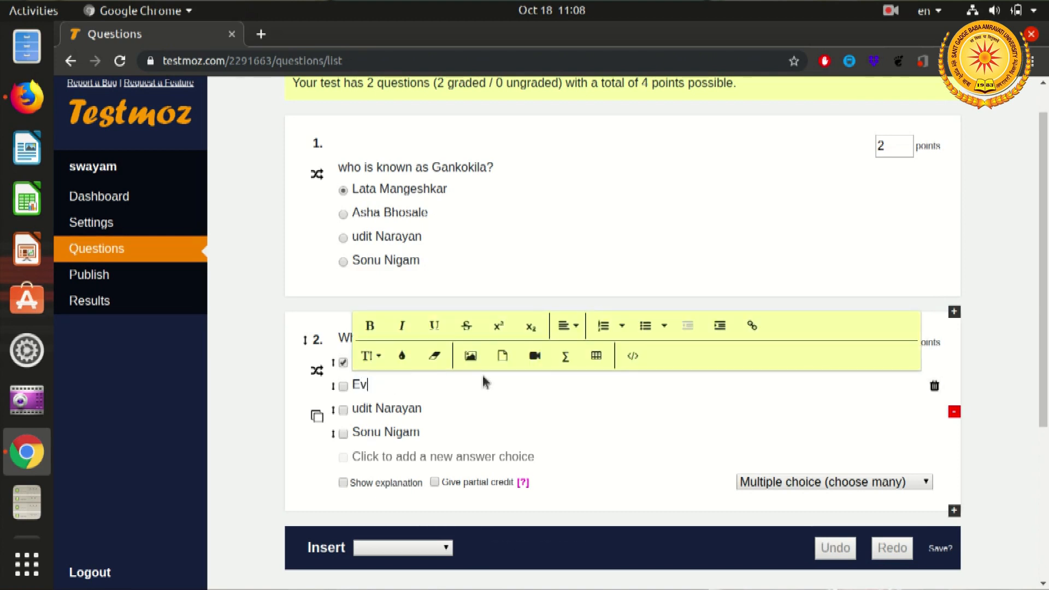
pyautogui.write('aluate Test')
pyautogui.press('Tab')
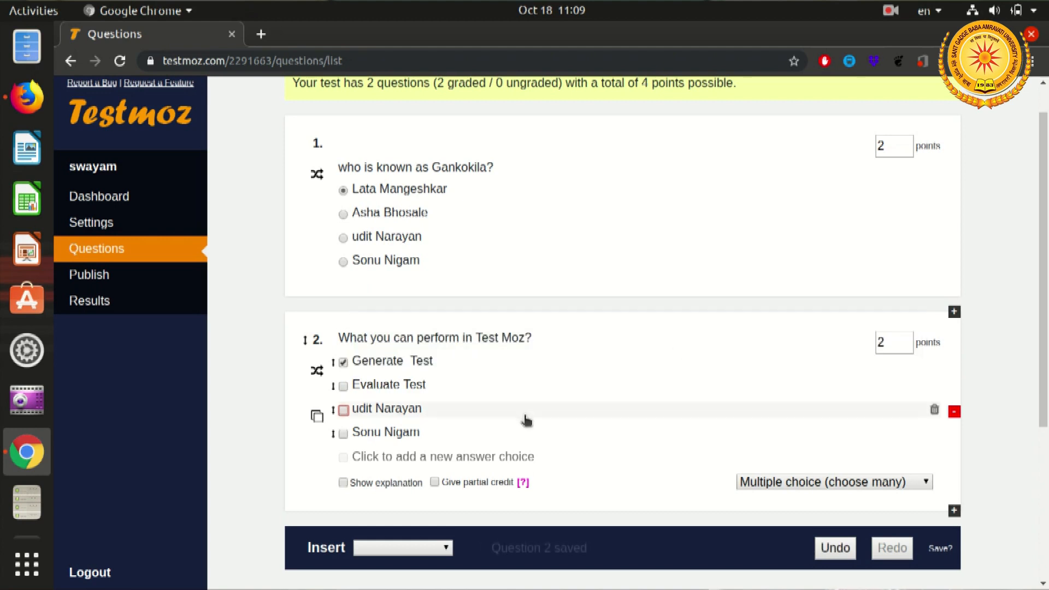
# - Change the third and fourth answer choices of question 2 to "Create Document" and "Generate Report"
pyautogui.click(463, 408)
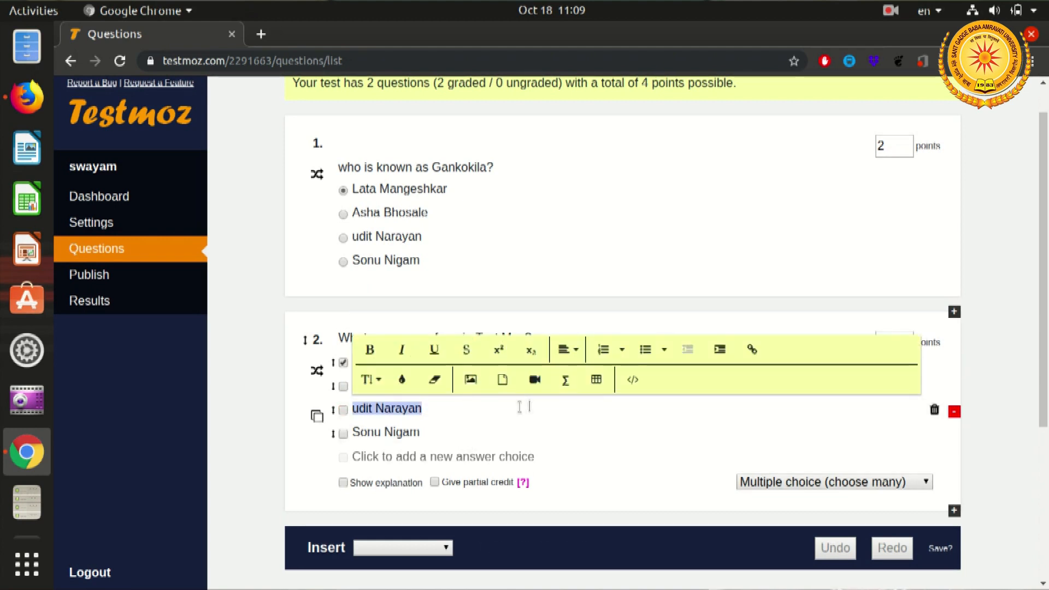
pyautogui.write('Create ')
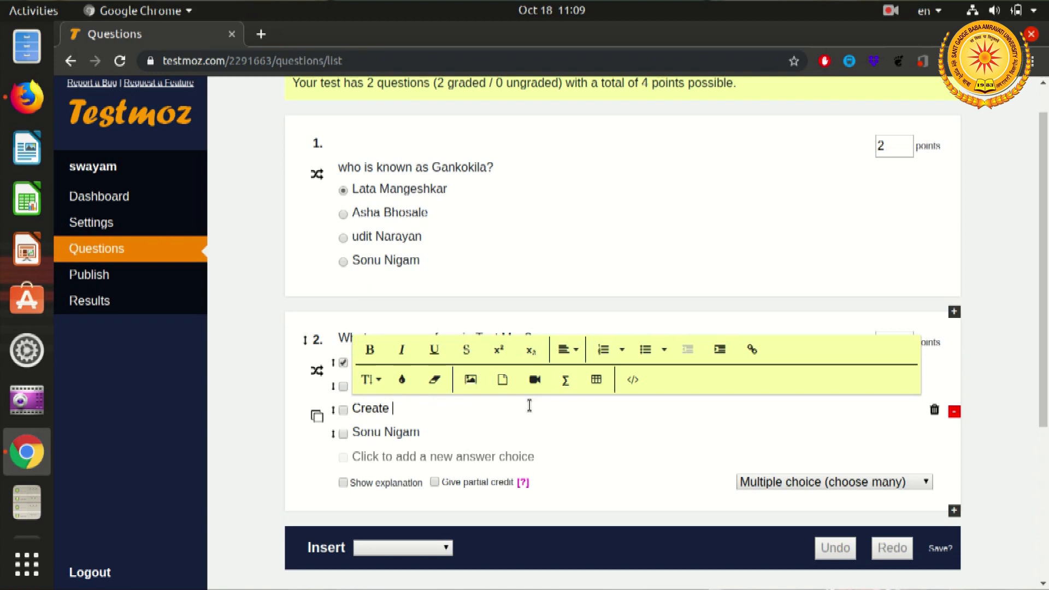
pyautogui.write('Document')
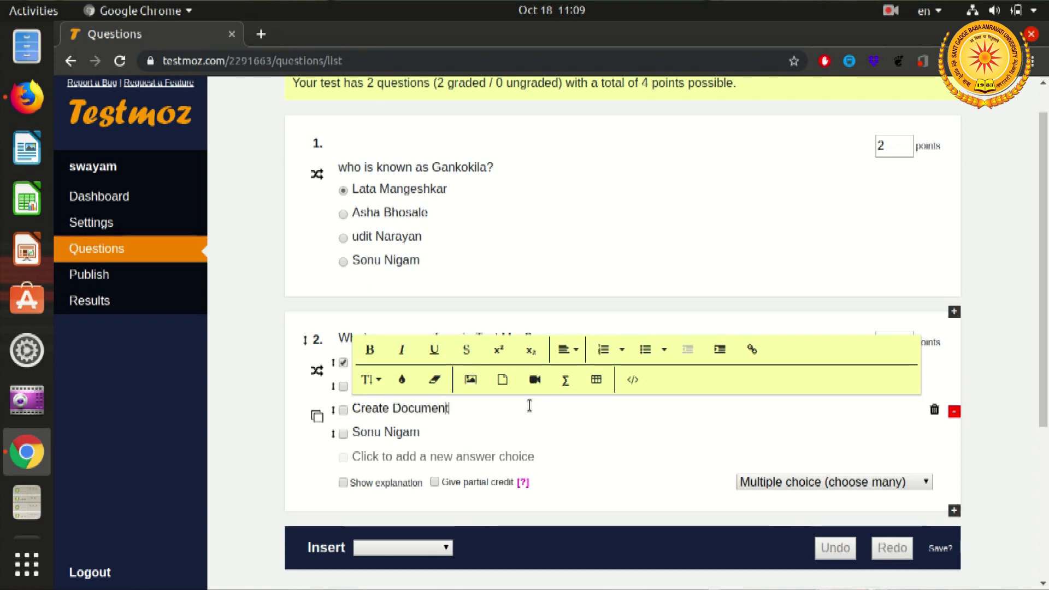
pyautogui.click(431, 431)
pyautogui.write('Gen')
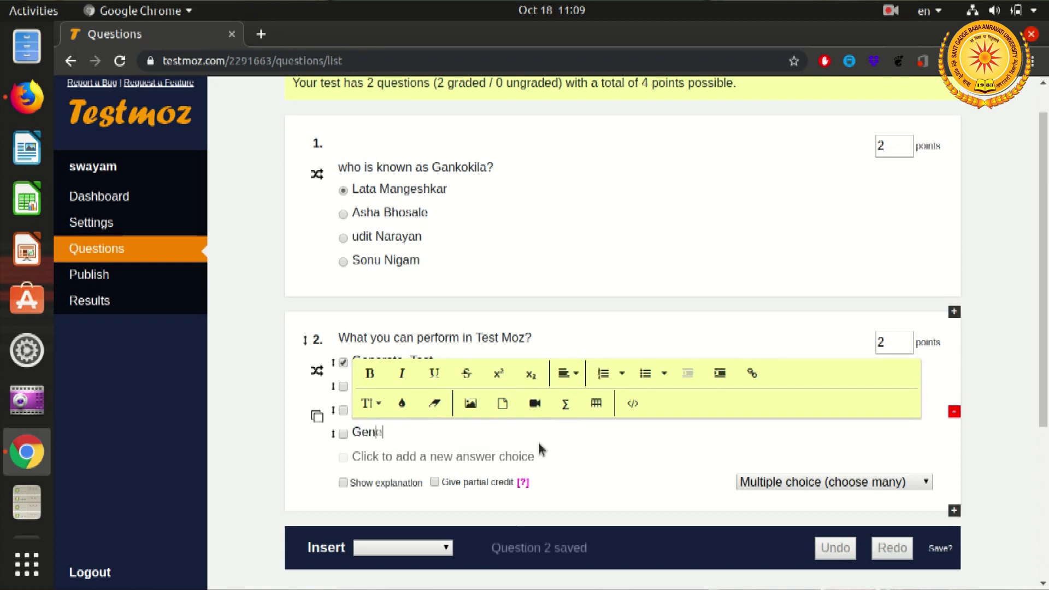
pyautogui.write('erate Report')
pyautogui.click(540, 448)
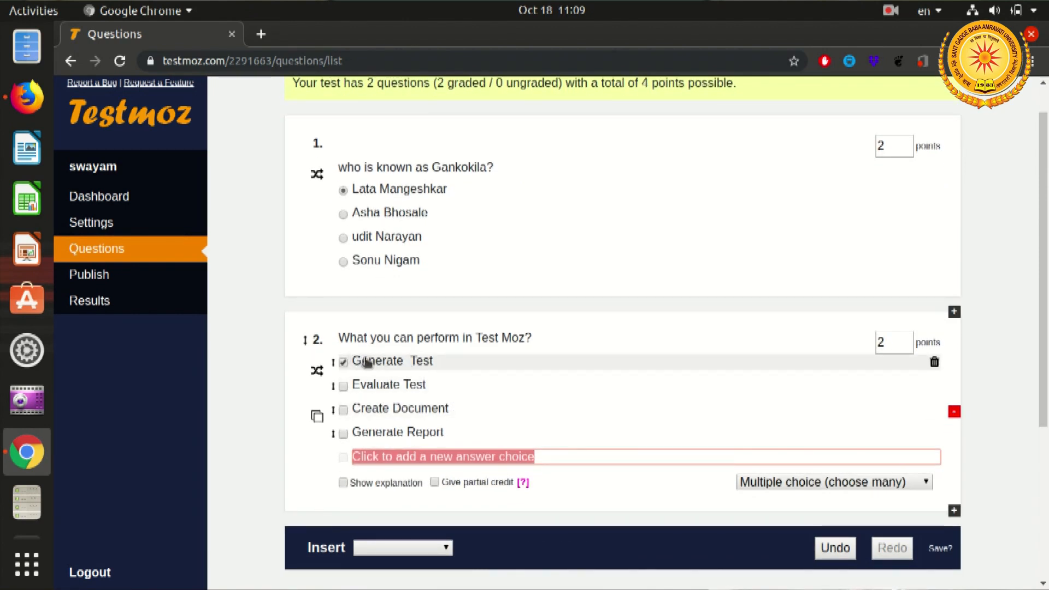
# - Mark "Evaluate Test" and "Generate Report" as correct answers in question 2 and set its points to 3
pyautogui.click(344, 387)
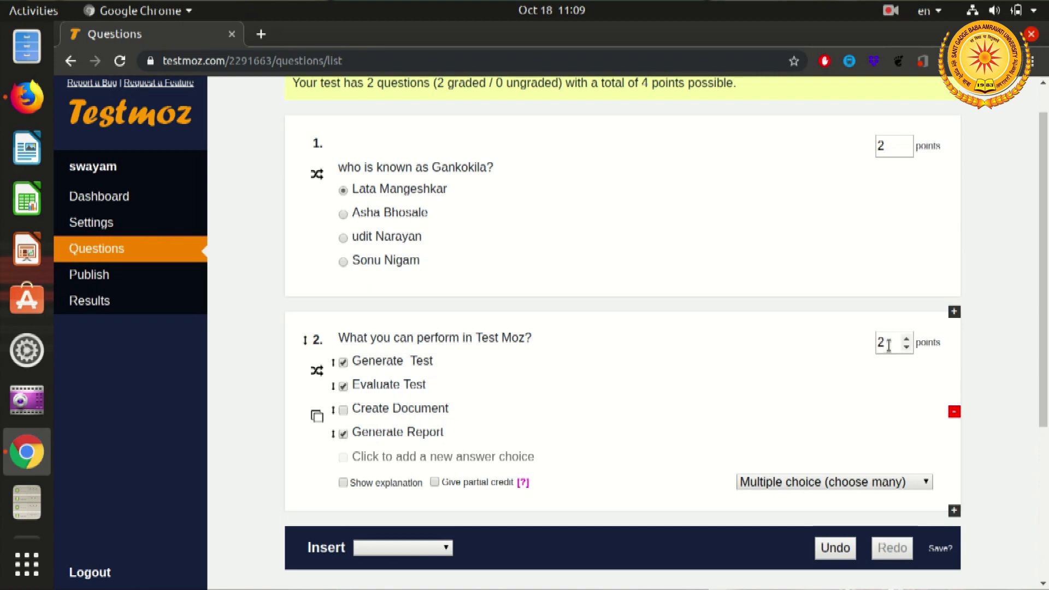
pyautogui.click(907, 338)
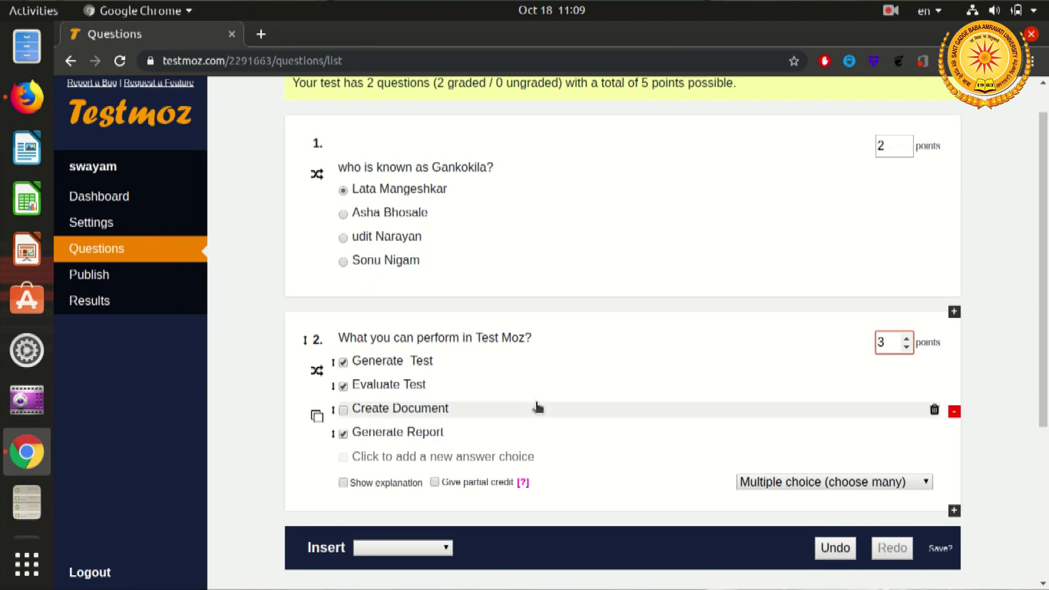
# - Insert a graded True/False question as question 3
pyautogui.scroll(-1, 538, 407)
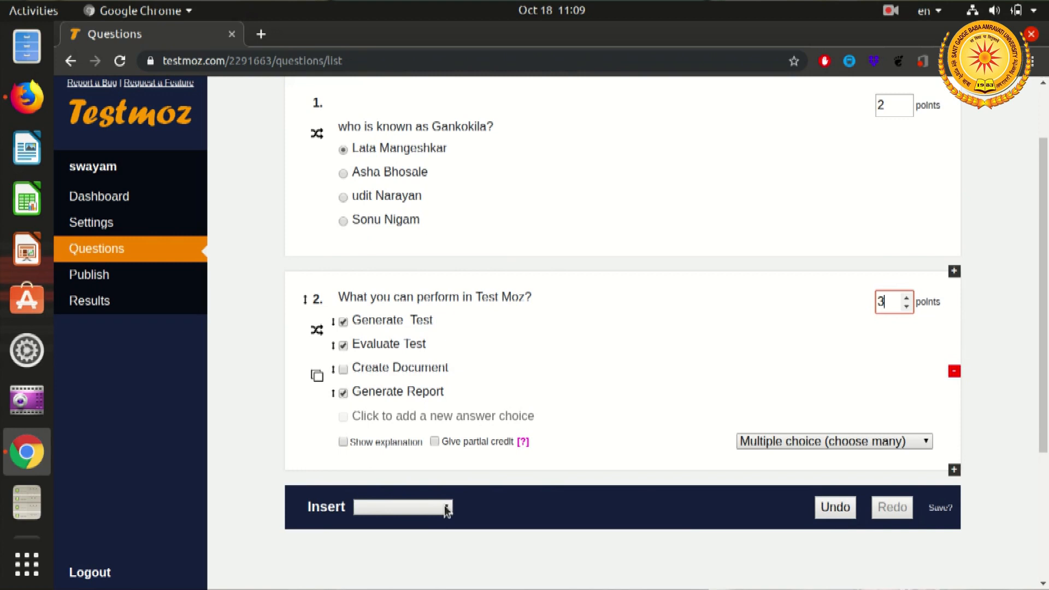
pyautogui.click(447, 510)
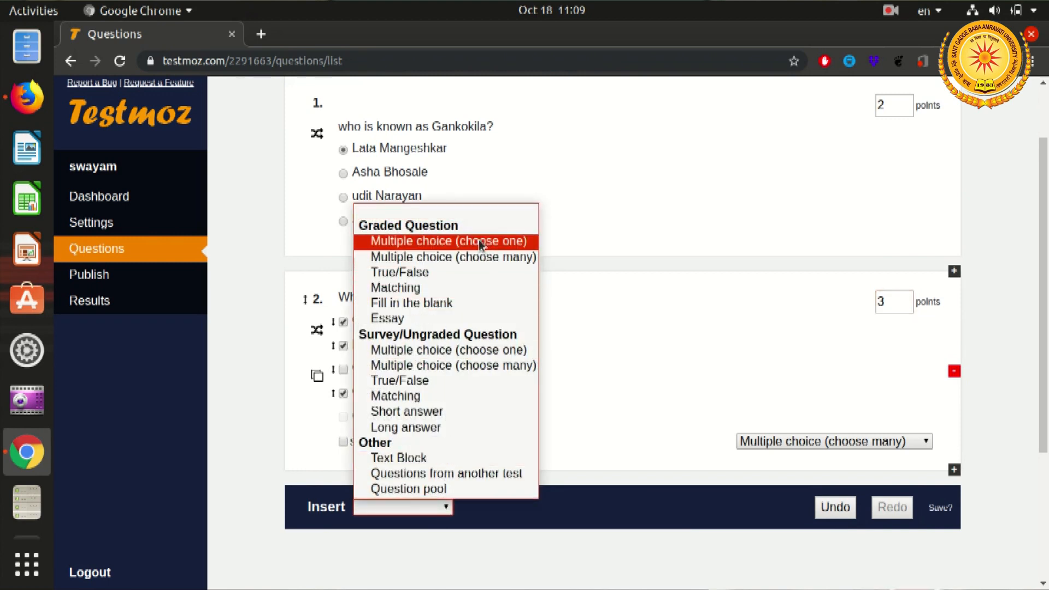
pyautogui.click(424, 272)
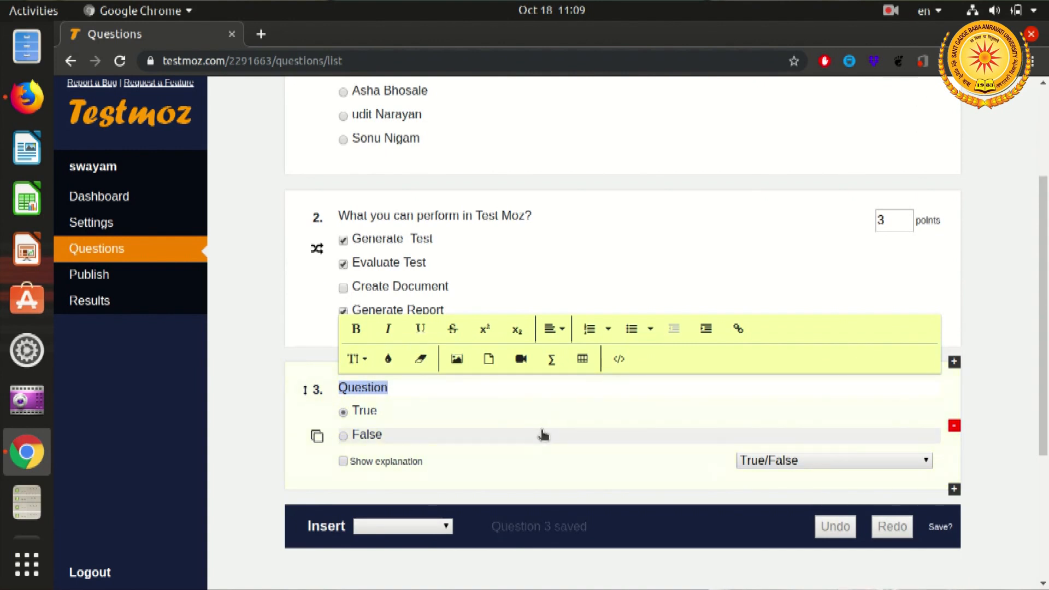
# - Replace the text of question 3 with "Charles Babbage is Father of Computer."
pyautogui.write('W')
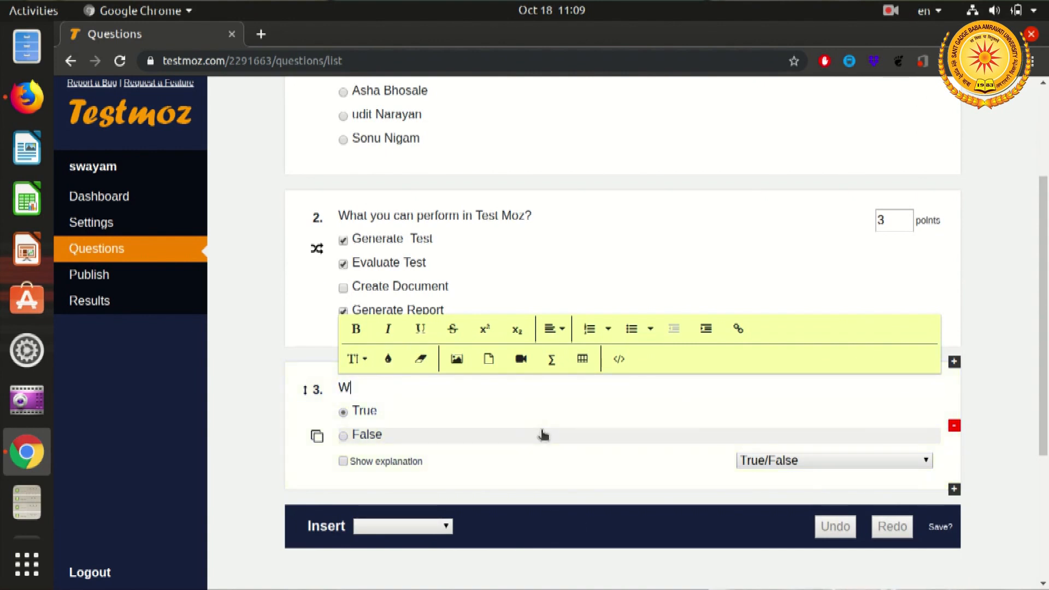
pyautogui.press('BackSpace')
pyautogui.press('BackSpace')
pyautogui.write('Charles ')
pyautogui.write('Babba')
pyautogui.write('ge is')
pyautogui.write(' Father o')
pyautogui.write('f Coin')
pyautogui.write('mputer.')
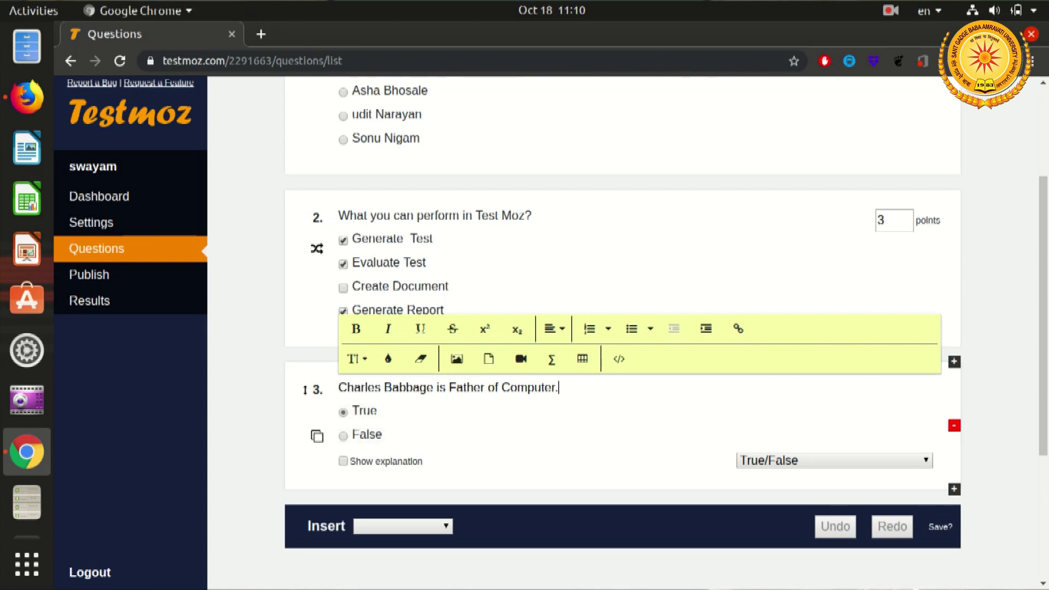
# - Keep question 3 as True/False with True as the correct answer and set its points to 2
pyautogui.press('Tab')
pyautogui.scroll(-1, 754, 439)
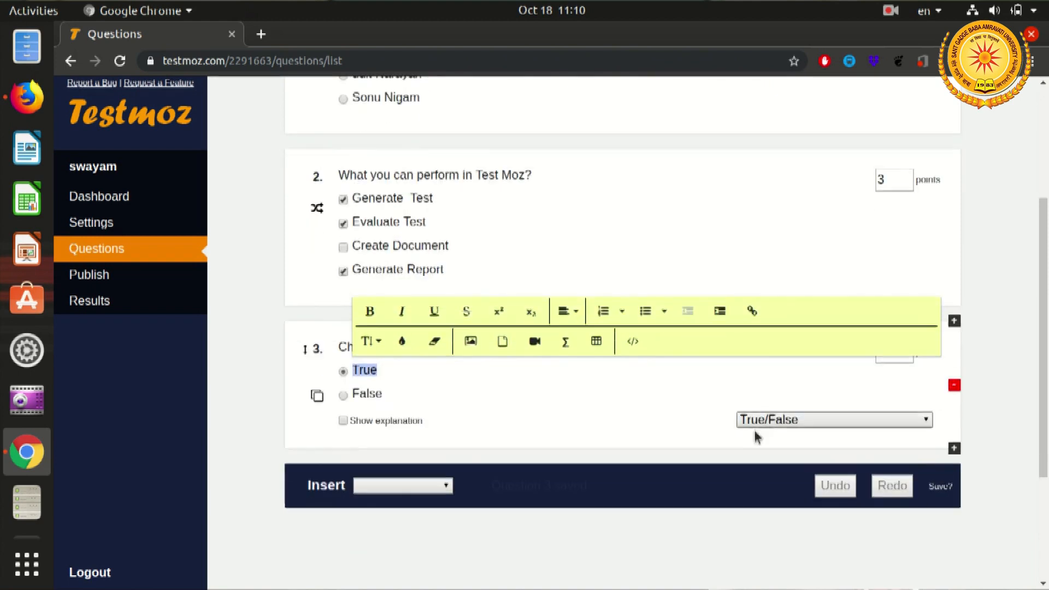
pyautogui.scroll(-1, 667, 363)
pyautogui.press('Tab')
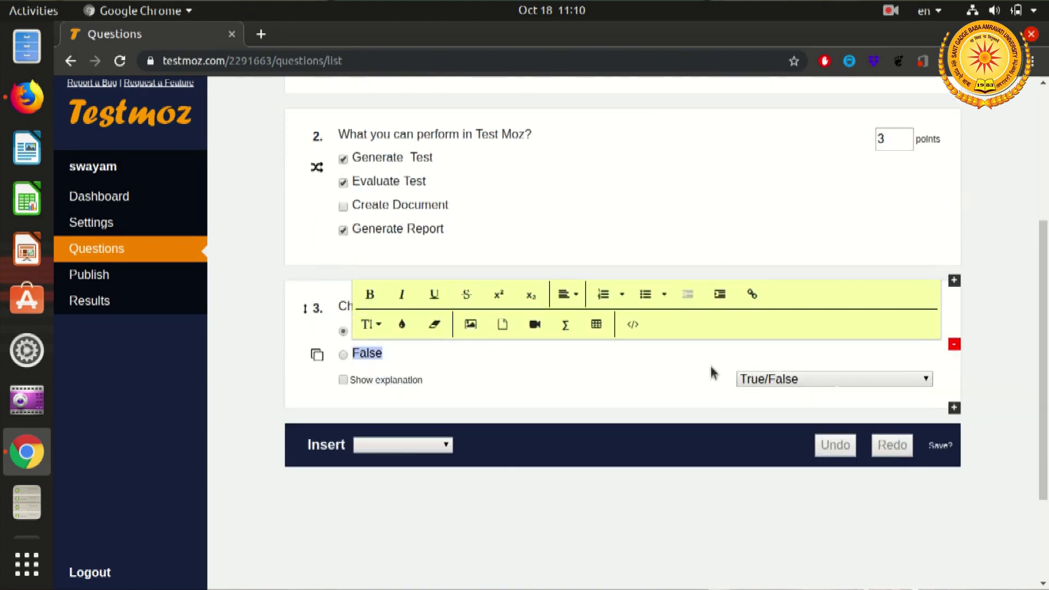
pyautogui.click(923, 380)
pyautogui.click(919, 385)
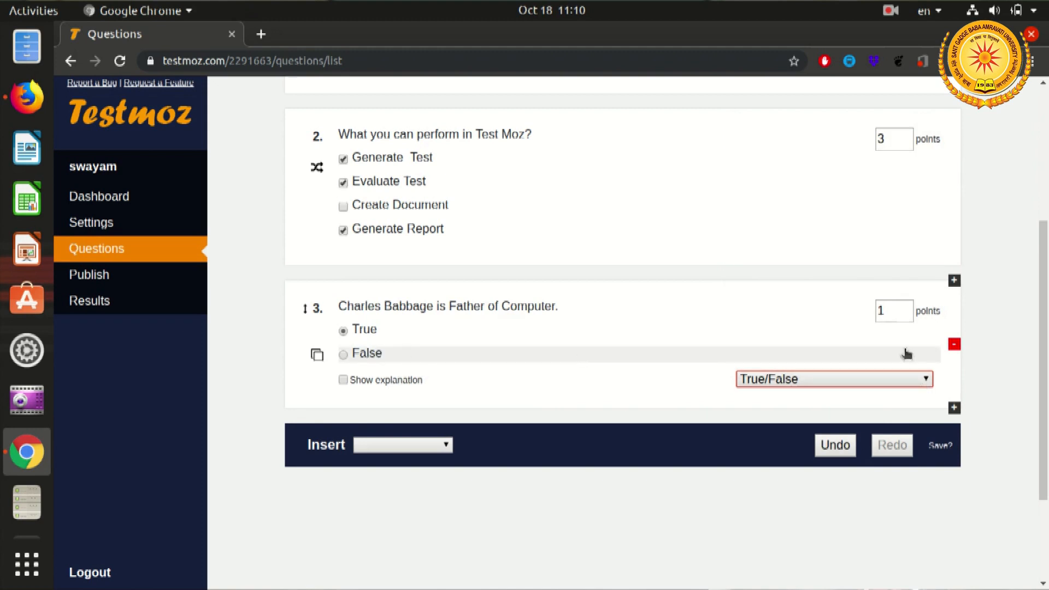
pyautogui.click(904, 311)
pyautogui.click(906, 308)
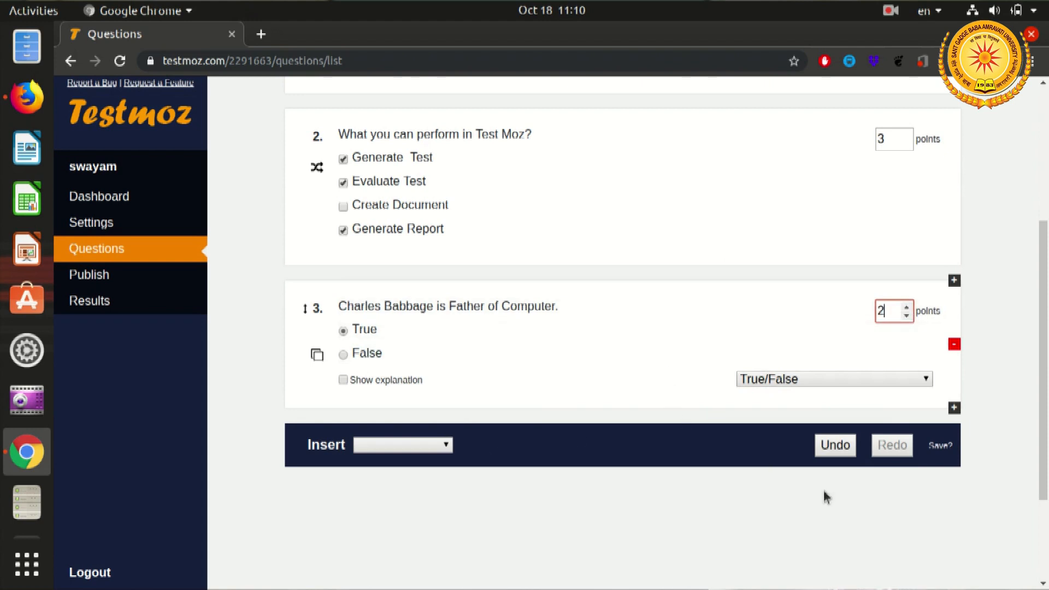
# - Insert a graded Matching question as question 4 and change its first sub-question to "Virat Kohli"
pyautogui.click(447, 445)
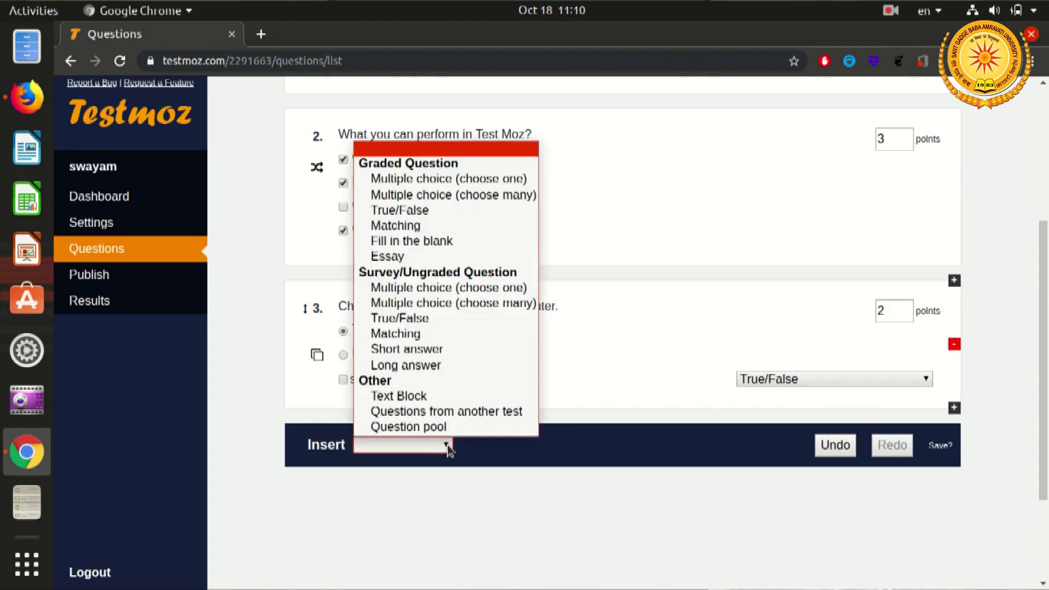
pyautogui.click(440, 226)
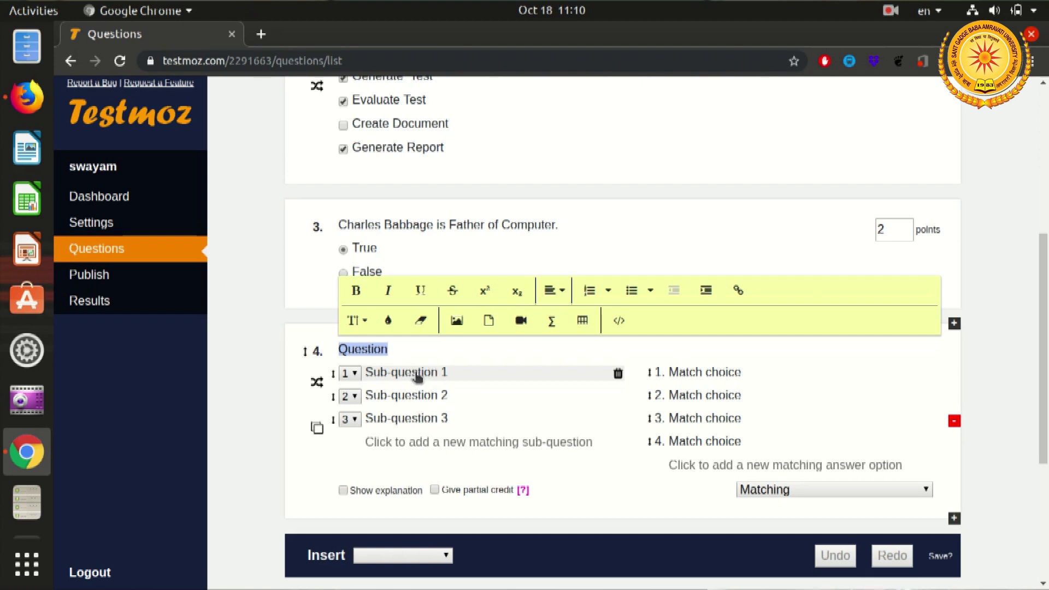
pyautogui.click(418, 375)
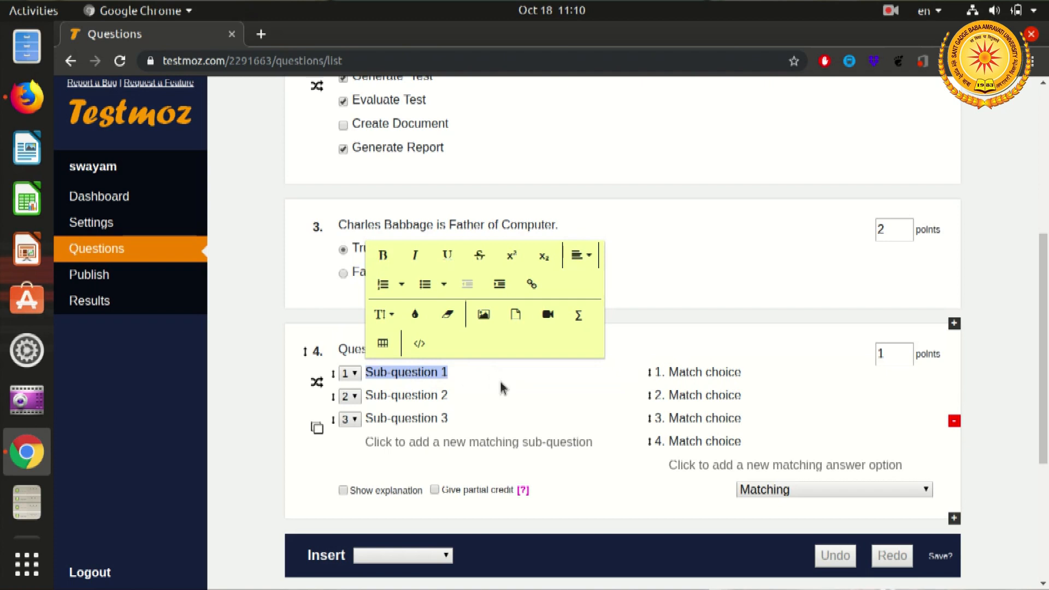
pyautogui.write('Virat Kohli')
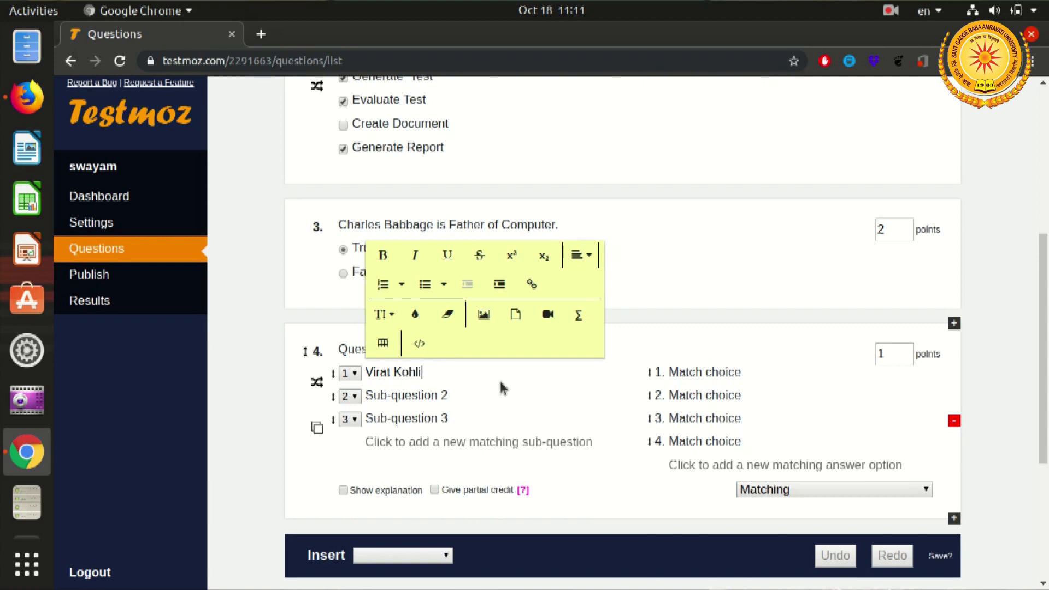
# - Change the second and third sub-questions of question 4 to "P V Sindhu" and "Amitabh Bachan"
pyautogui.click(402, 395)
pyautogui.write('P Vsi')
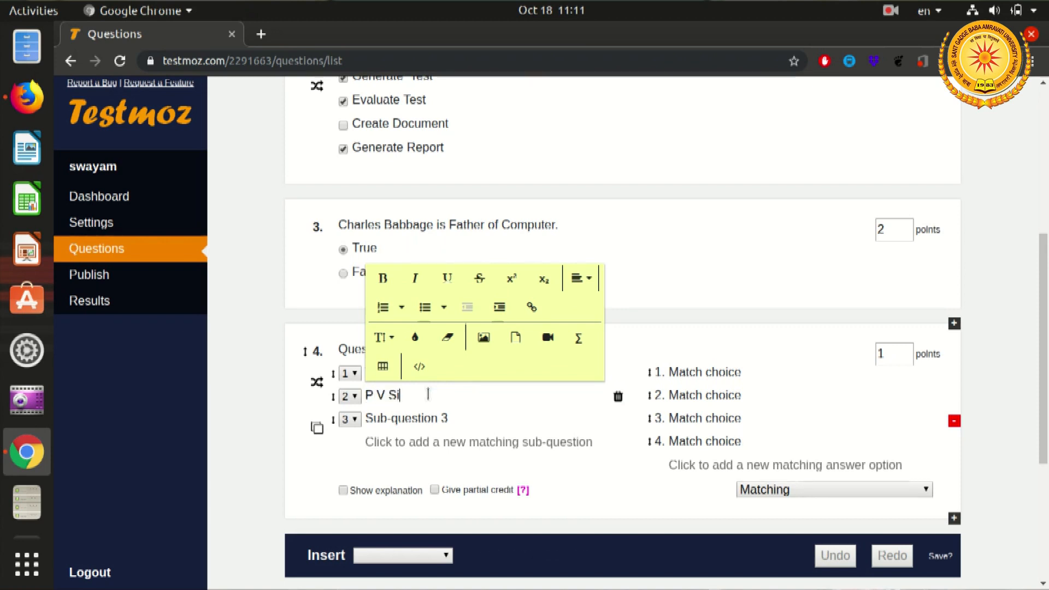
pyautogui.write('ndhu')
pyautogui.click(433, 422)
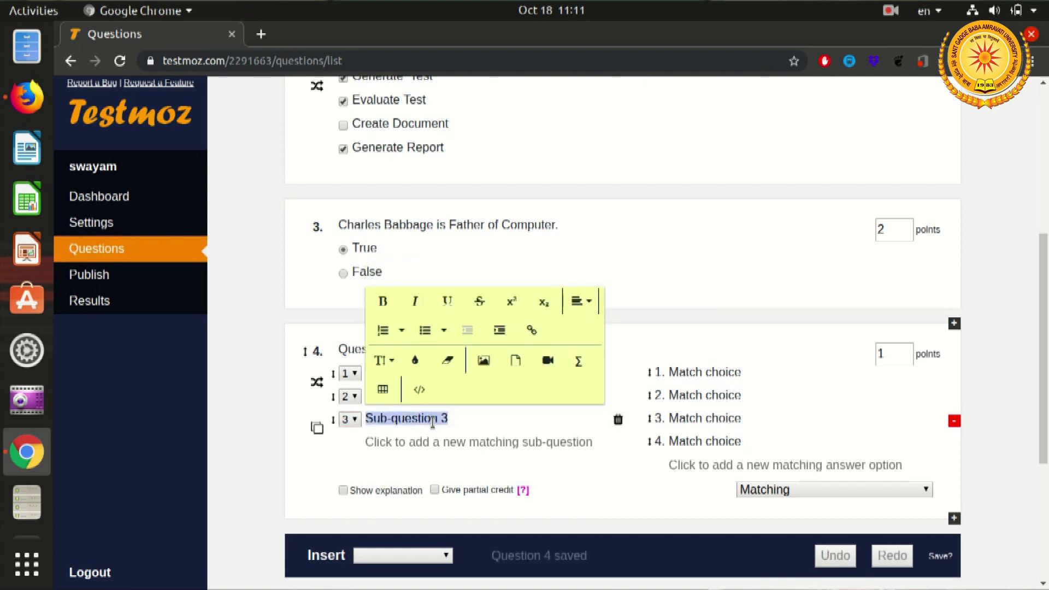
pyautogui.write('A')
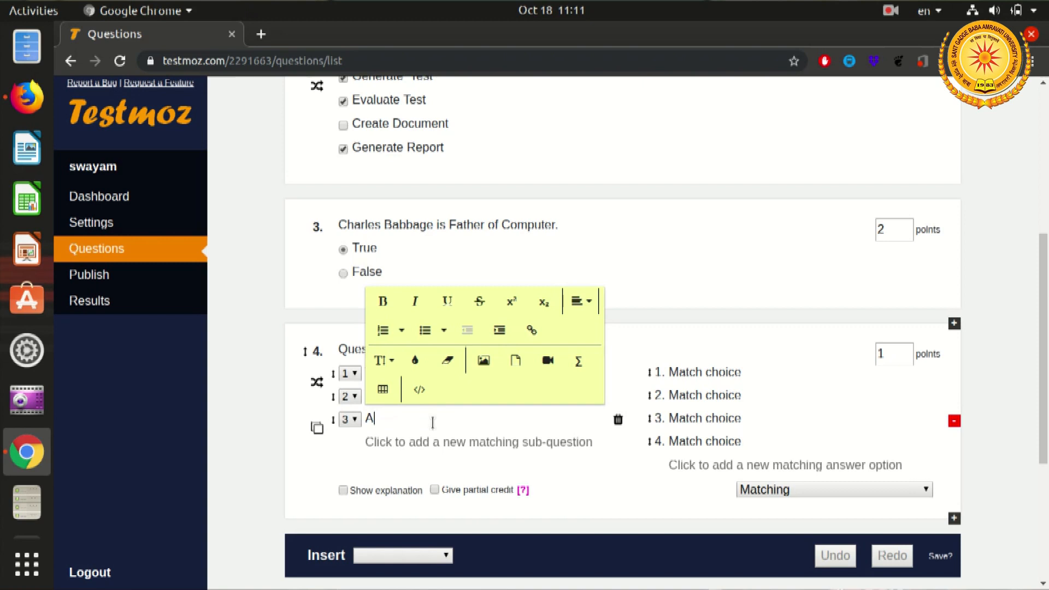
pyautogui.write('motabh Bachan')
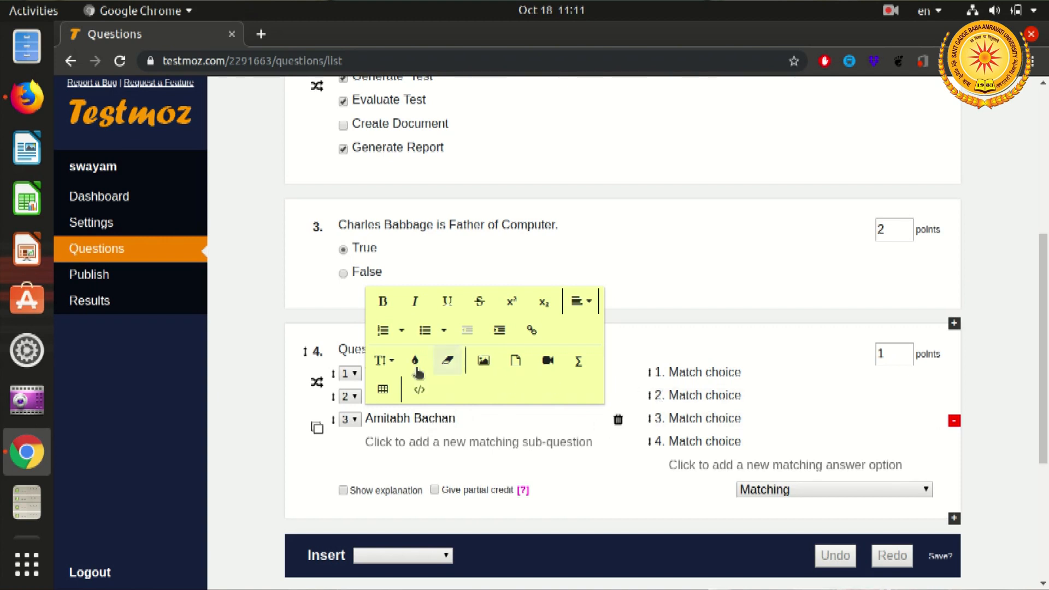
# - Change the first and second match choices of question 4 to "Bad minton" and "Cricket"
pyautogui.click(715, 373)
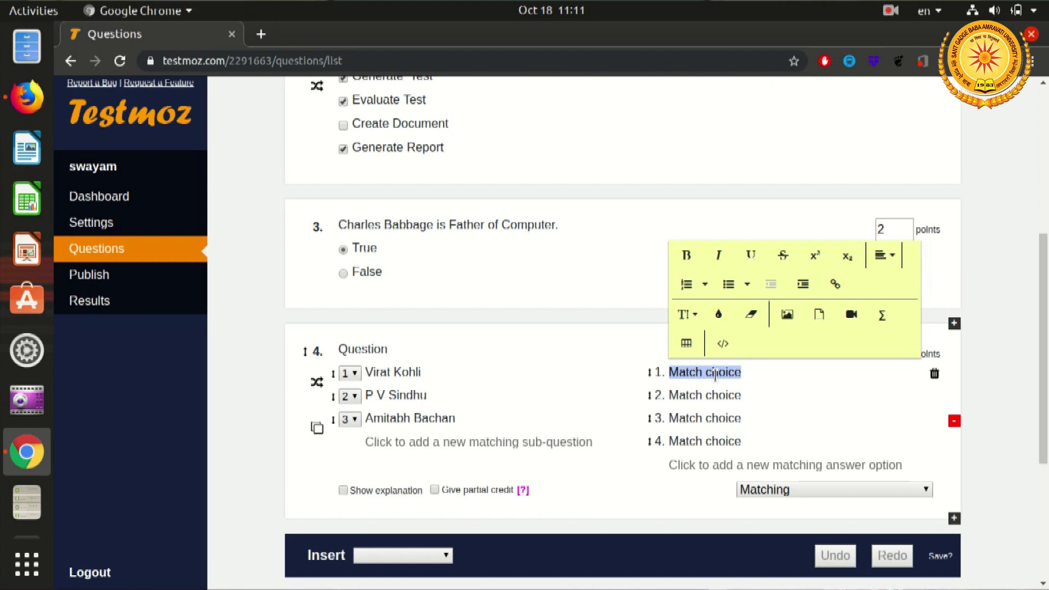
pyautogui.write('Bad')
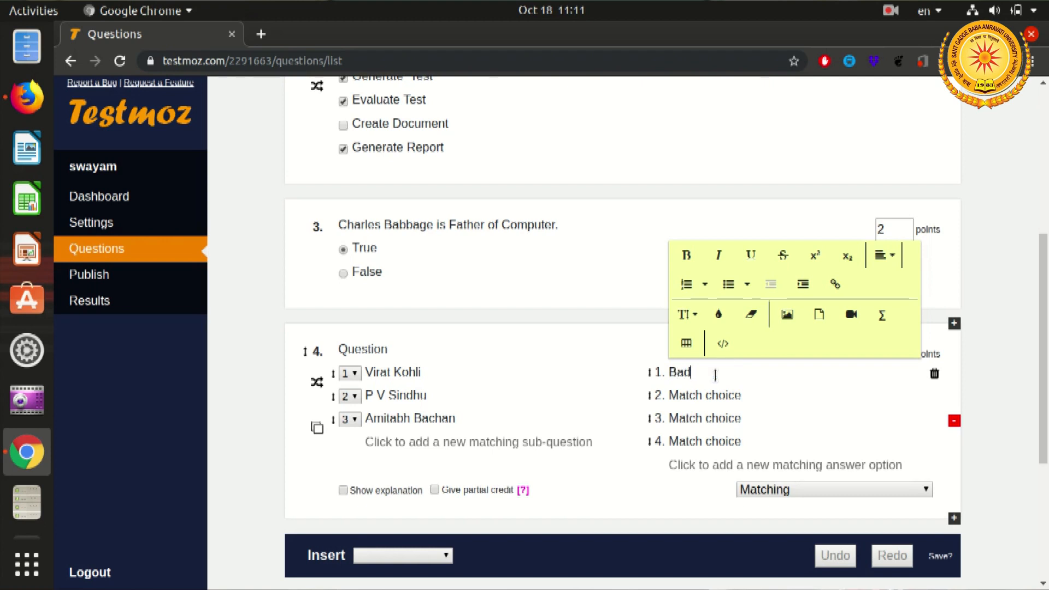
pyautogui.write(' m')
pyautogui.write('ino')
pyautogui.write('nton')
pyautogui.click(797, 396)
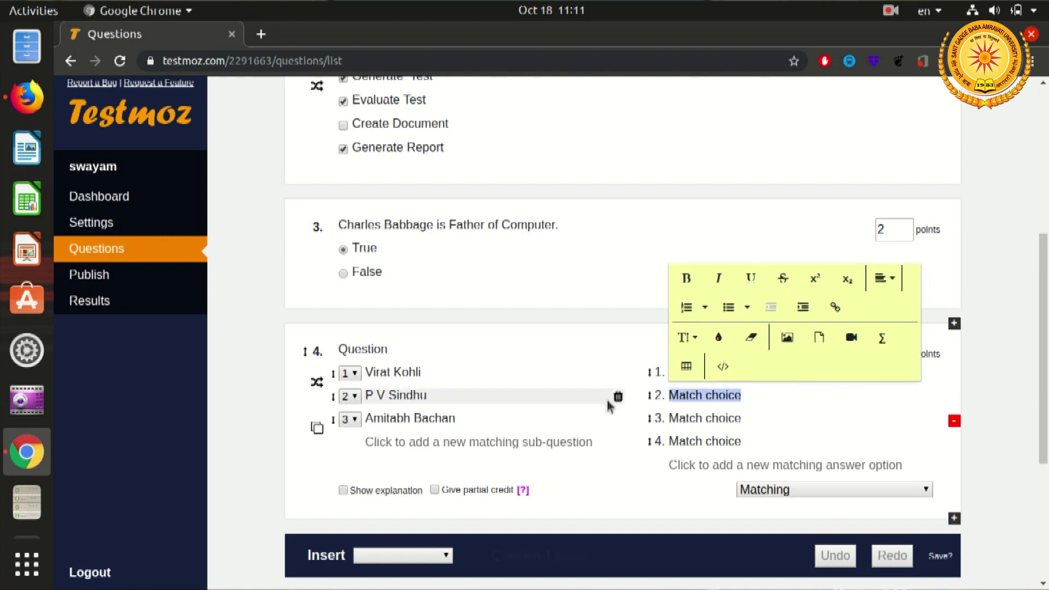
pyautogui.write('Cricket')
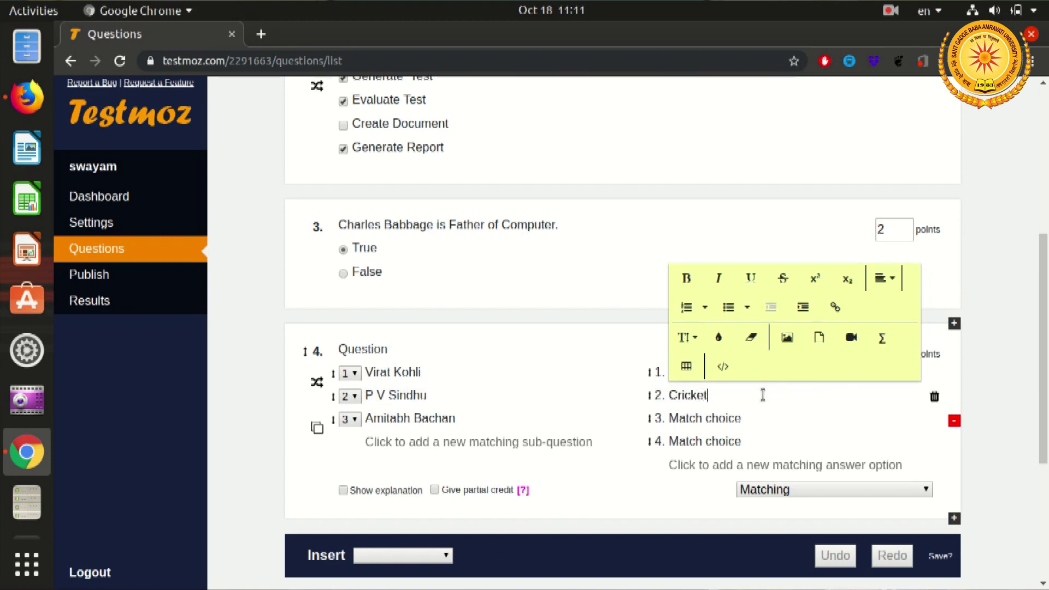
# - Change the third match choice of question 4 to "Movie" and delete the fourth match choice
pyautogui.click(734, 418)
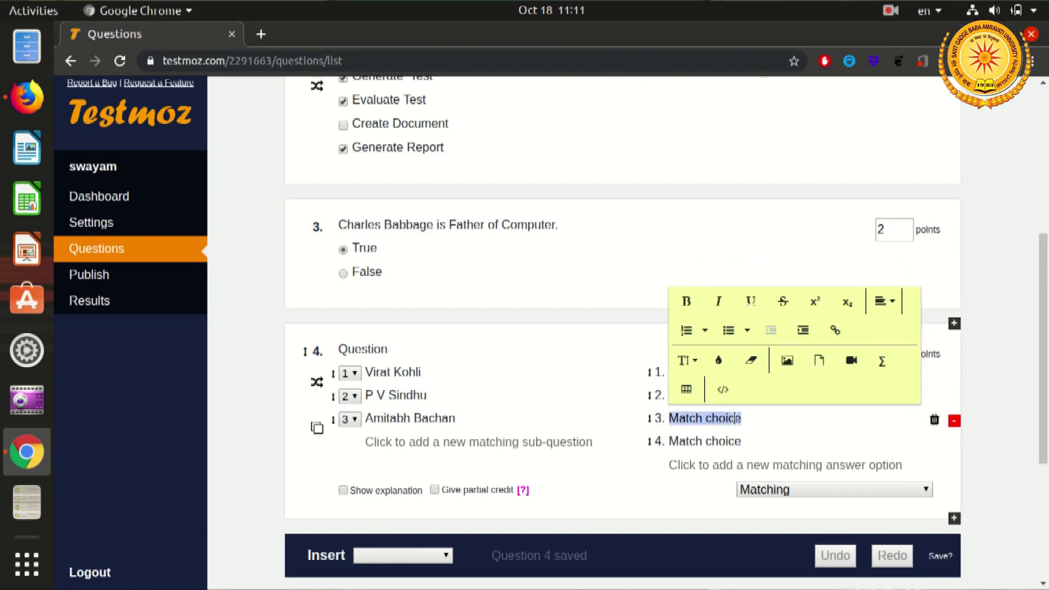
pyautogui.write('Movi')
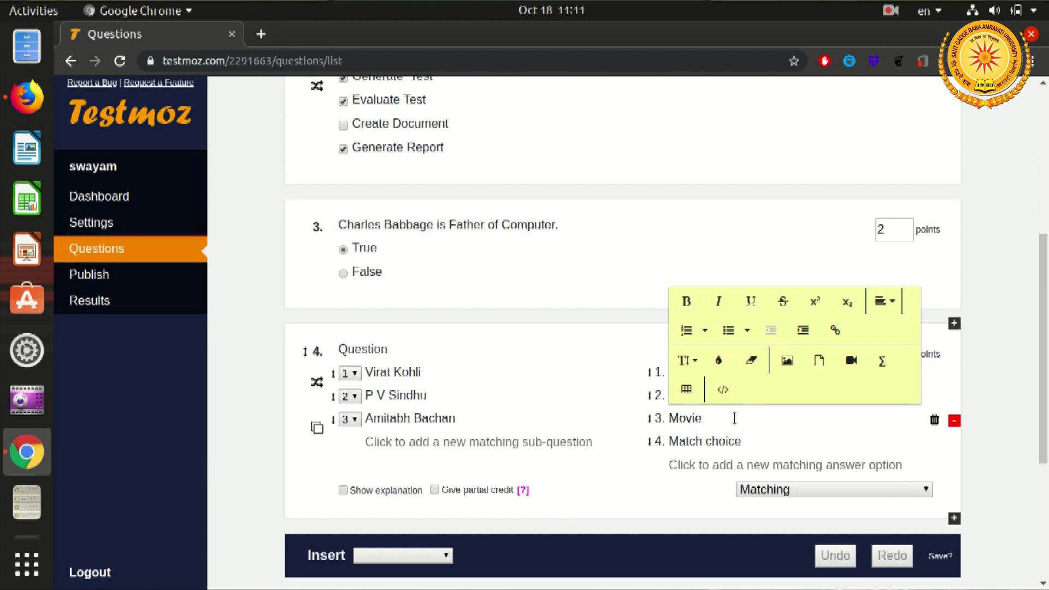
pyautogui.write('e')
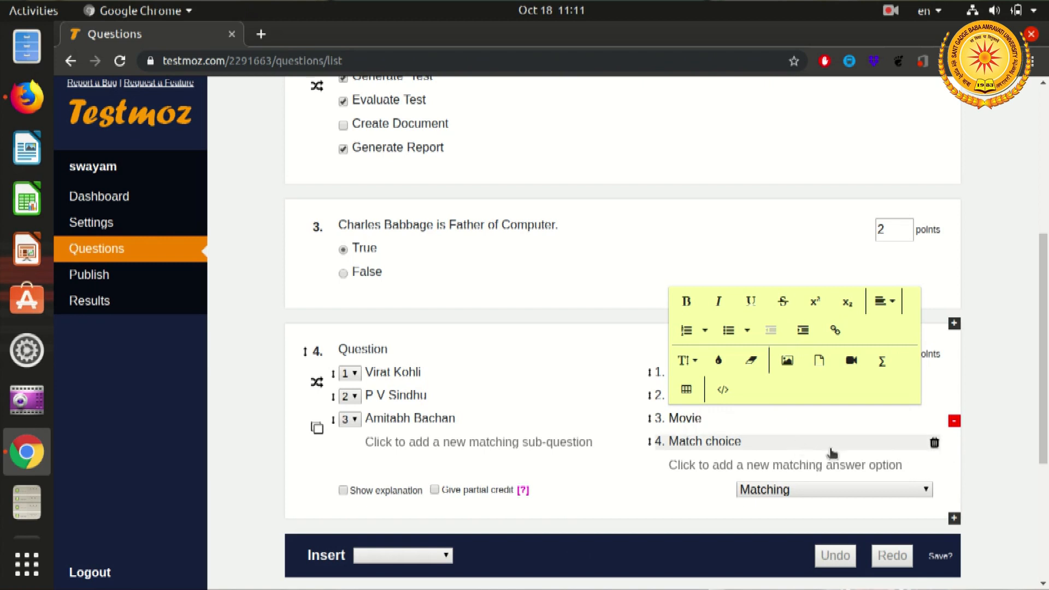
pyautogui.moveTo(923, 443)
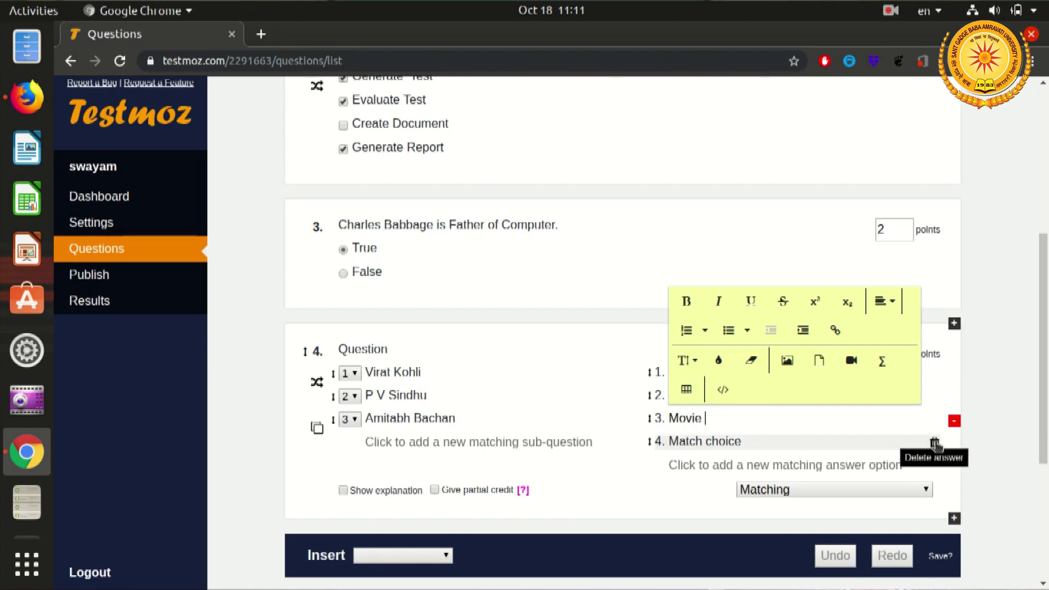
pyautogui.click(934, 443)
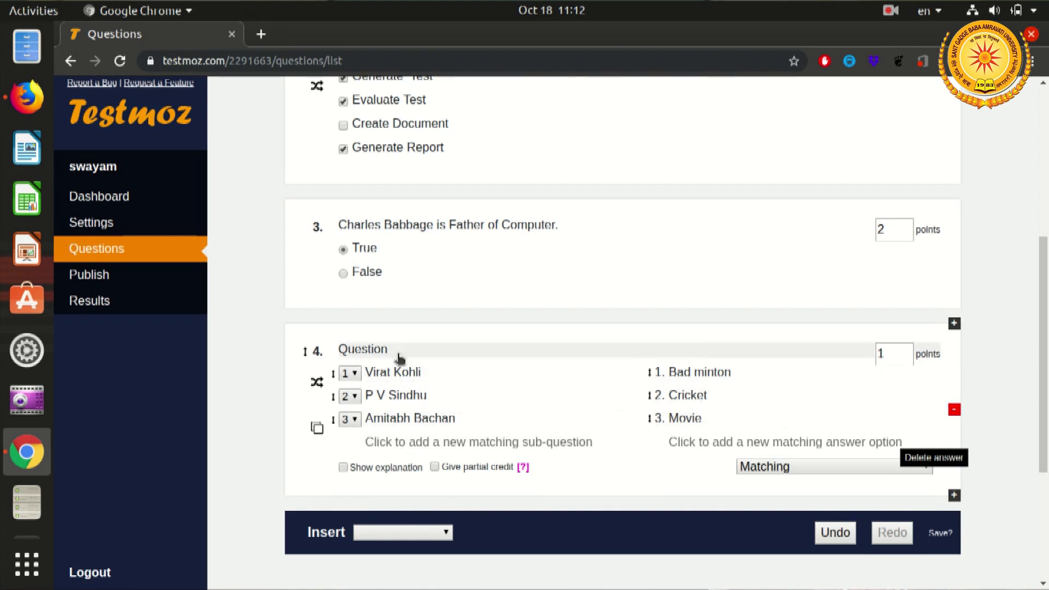
# - Set the correct match for the "Virat Kohli" sub-question to answer 2, Cricket
pyautogui.click(355, 374)
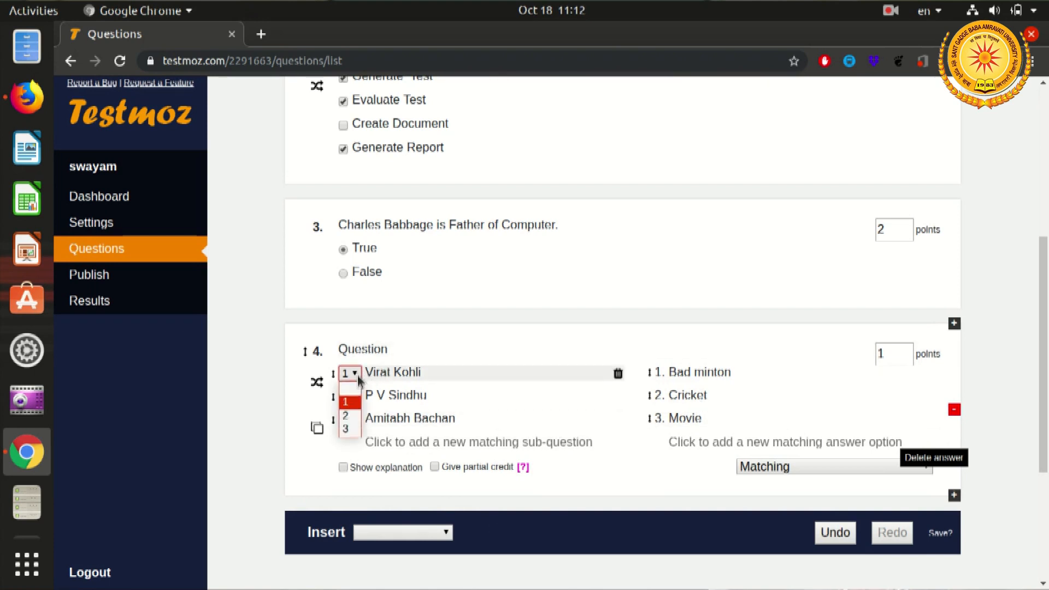
pyautogui.click(354, 419)
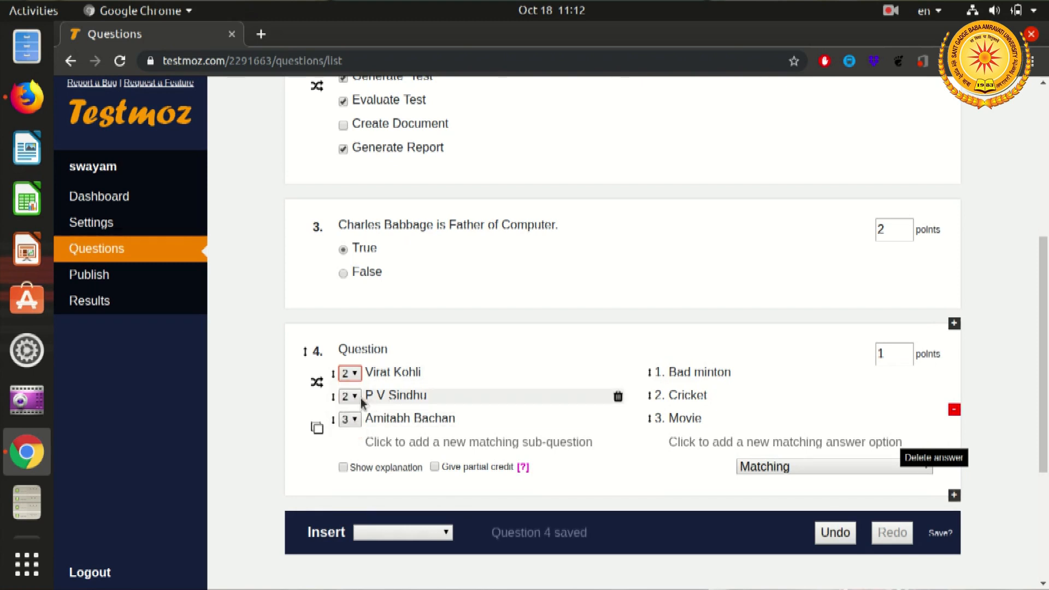
# - Set the correct matches in question 4 to answer 1 for "P V Sindhu" and answer 3 for "Amitabh Bachan"
pyautogui.click(354, 397)
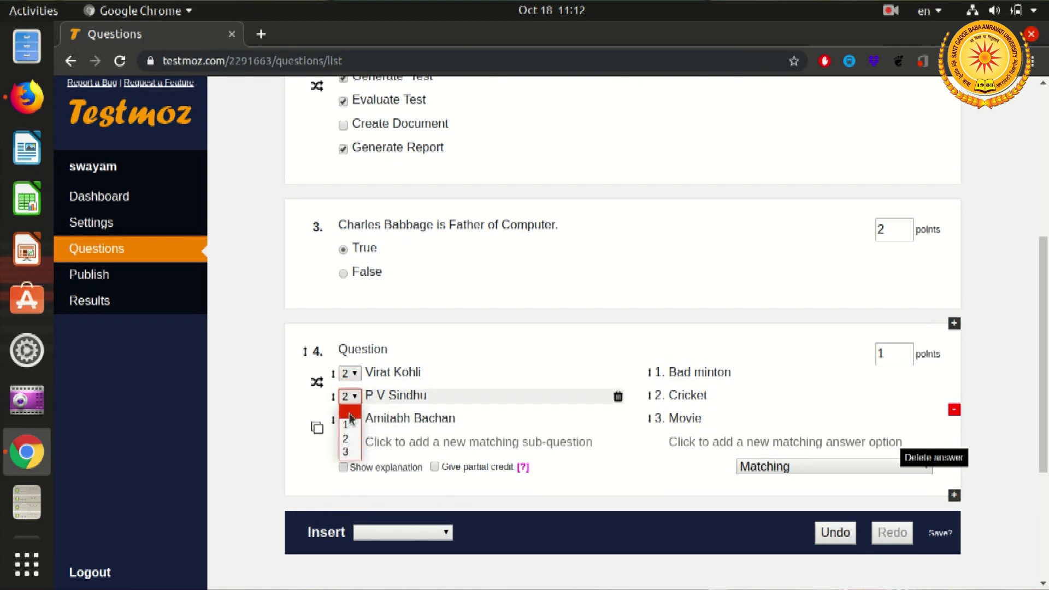
pyautogui.click(350, 418)
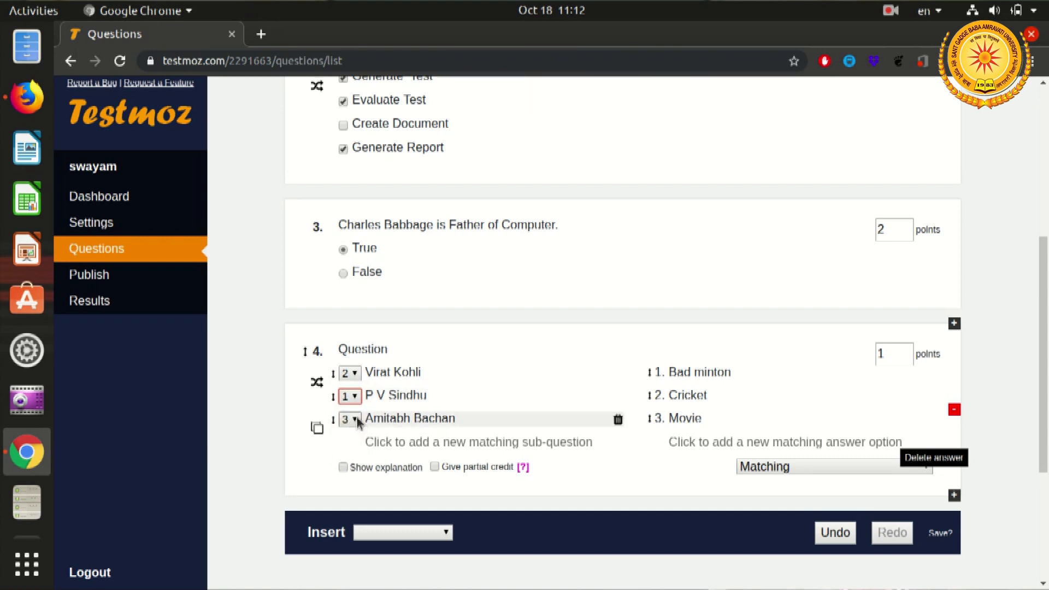
pyautogui.click(356, 420)
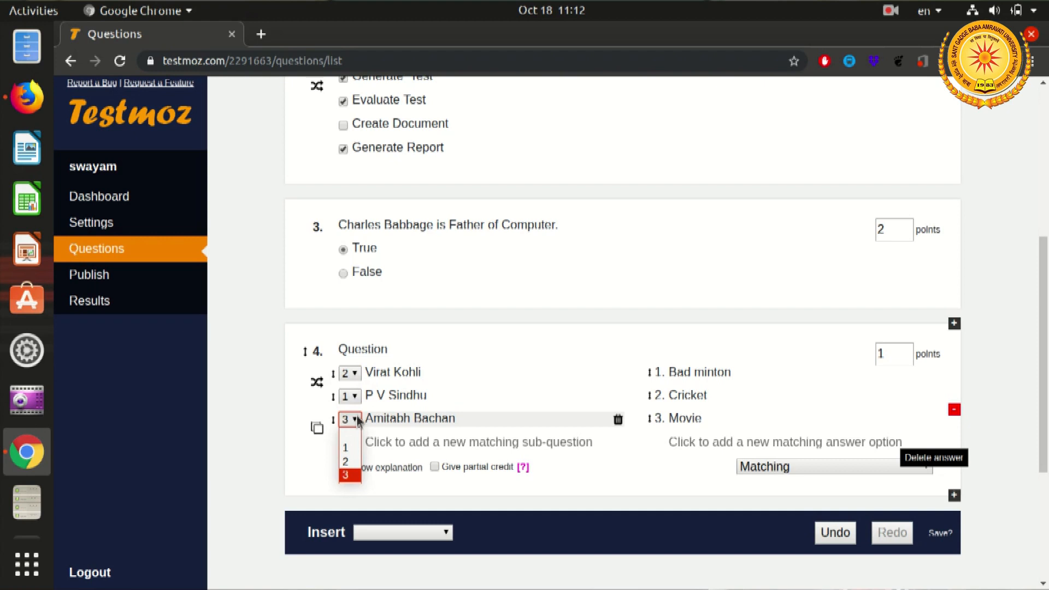
pyautogui.click(344, 464)
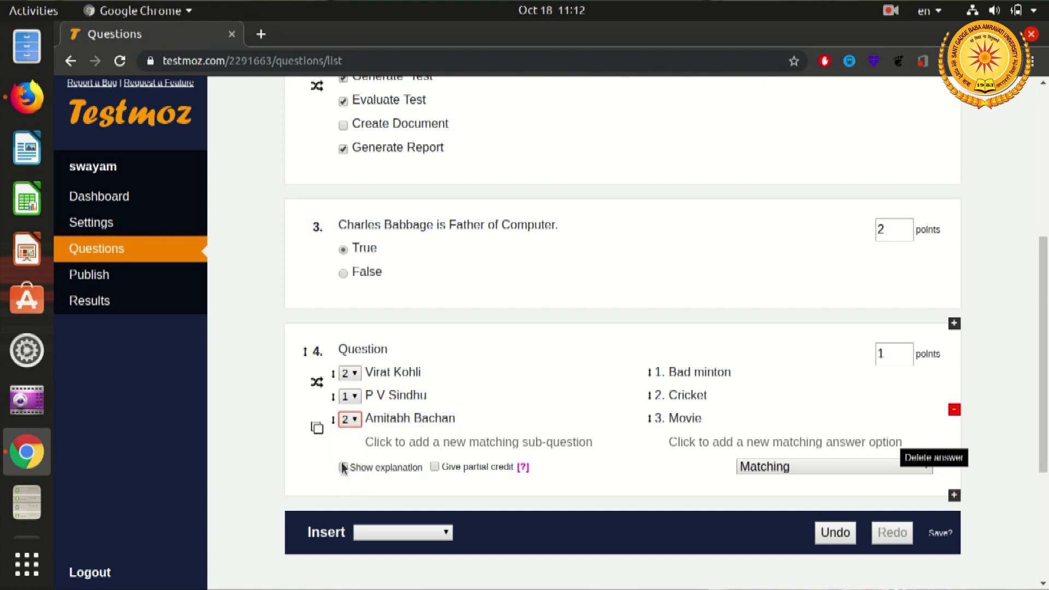
pyautogui.click(359, 423)
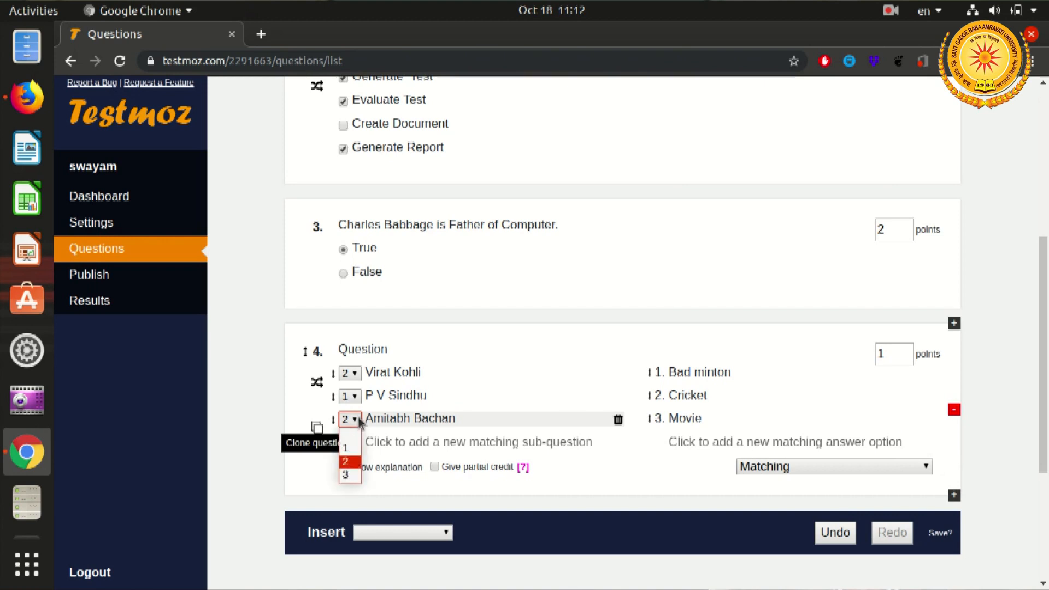
pyautogui.click(347, 475)
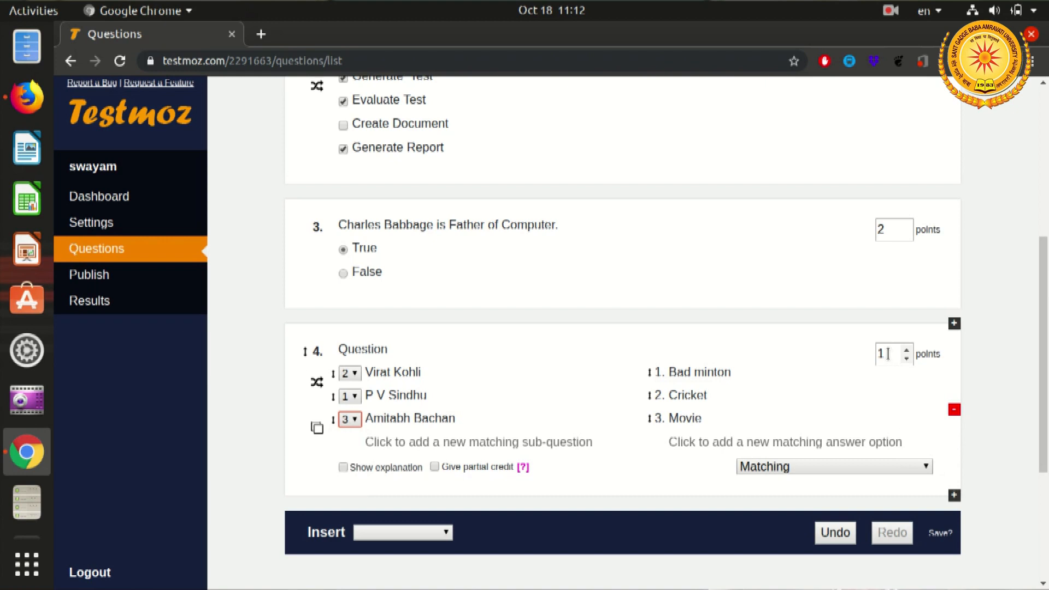
# - Set the value of matching question 4 to 3 points
pyautogui.click(906, 360)
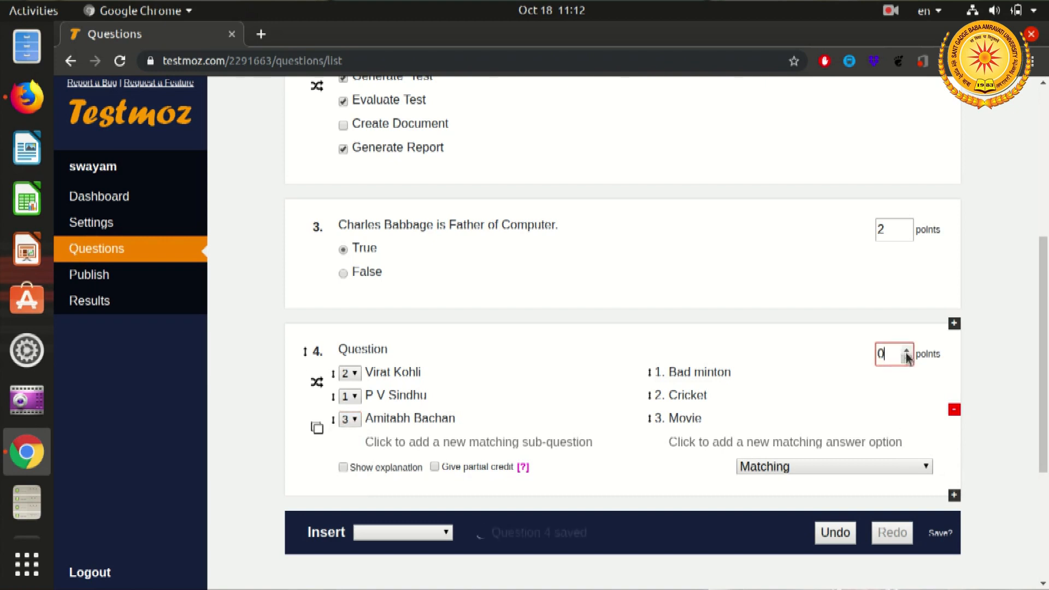
pyautogui.click(905, 350)
pyautogui.click(906, 351)
pyautogui.click(905, 351)
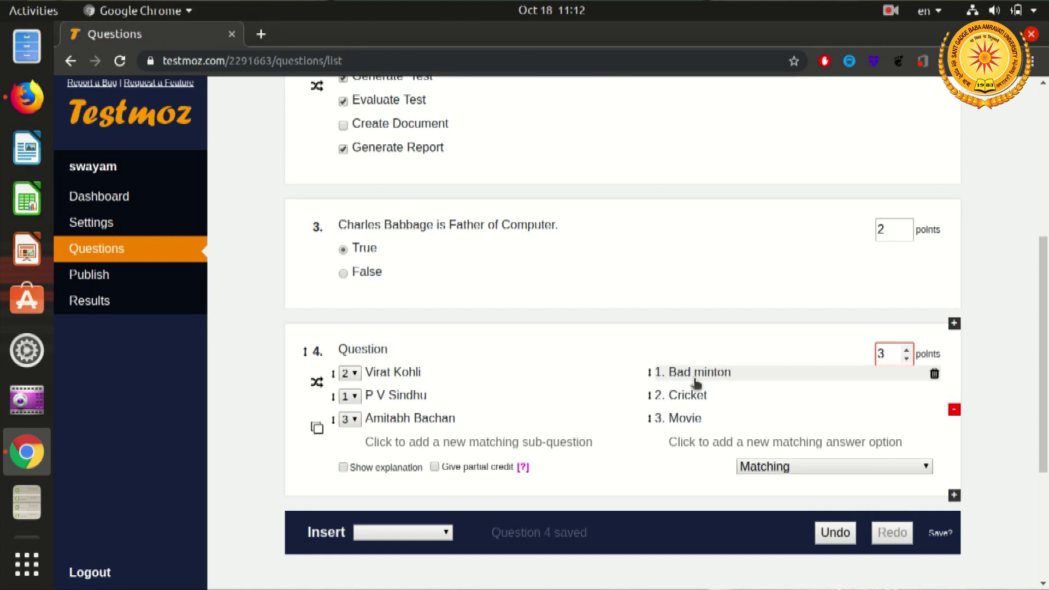
# - Insert a graded fill in the blank question after question 4 and clear its default correct answer text
pyautogui.click(447, 532)
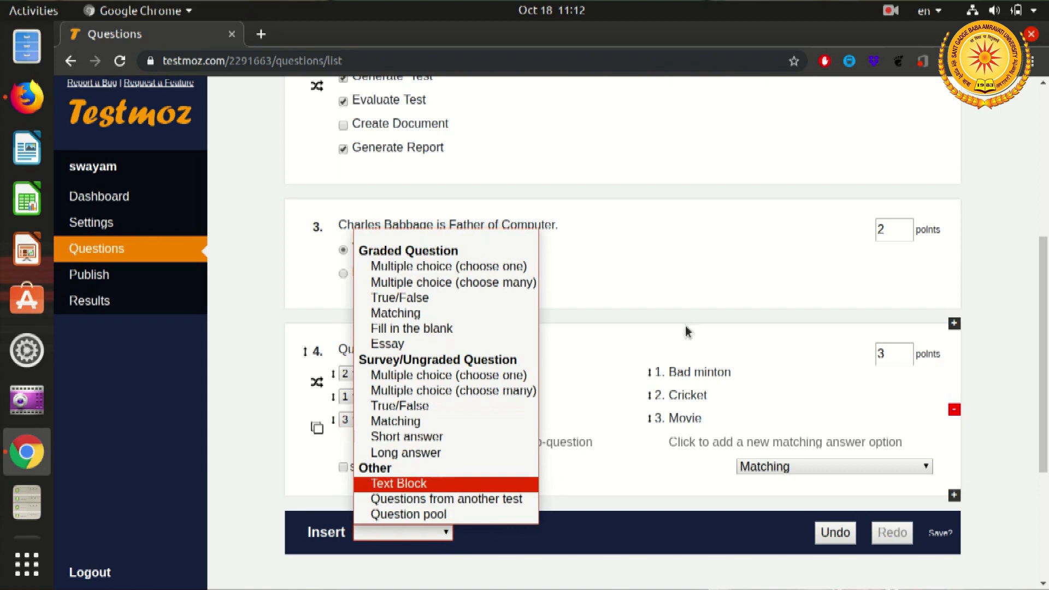
pyautogui.click(387, 329)
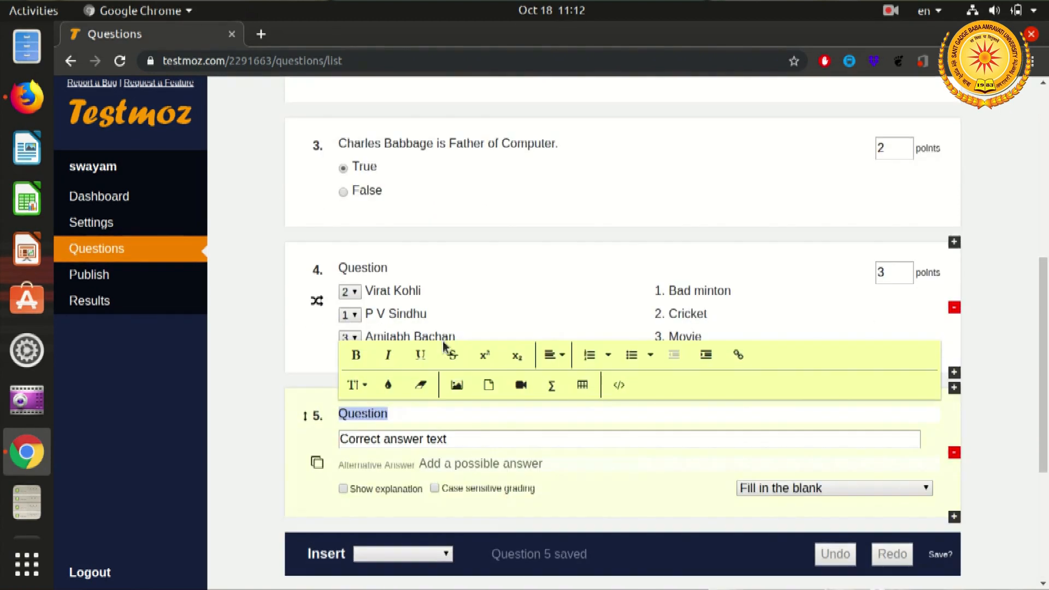
pyautogui.scroll(-3, 443, 341)
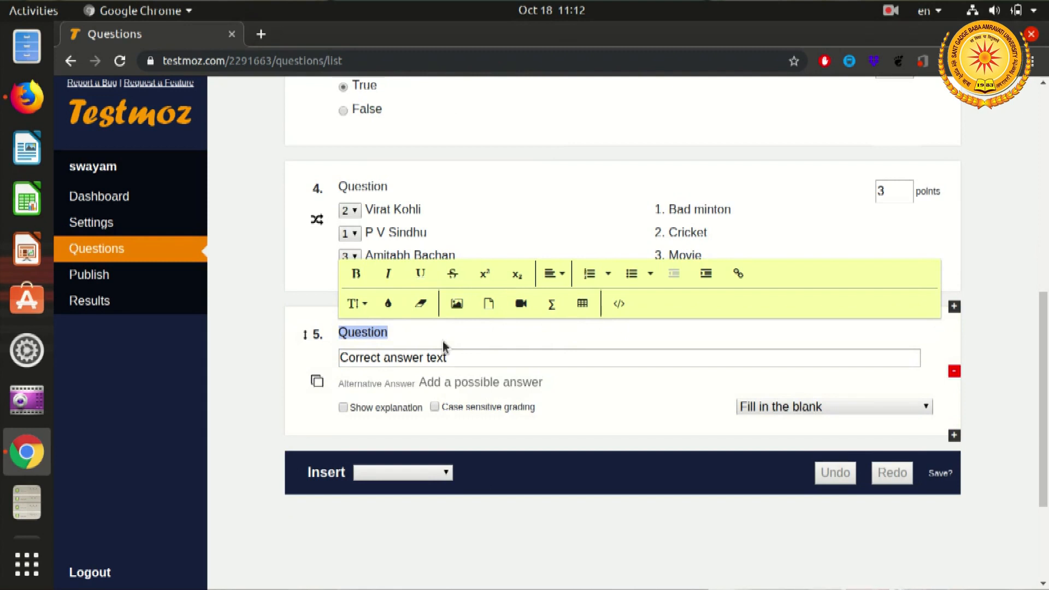
pyautogui.click(480, 357)
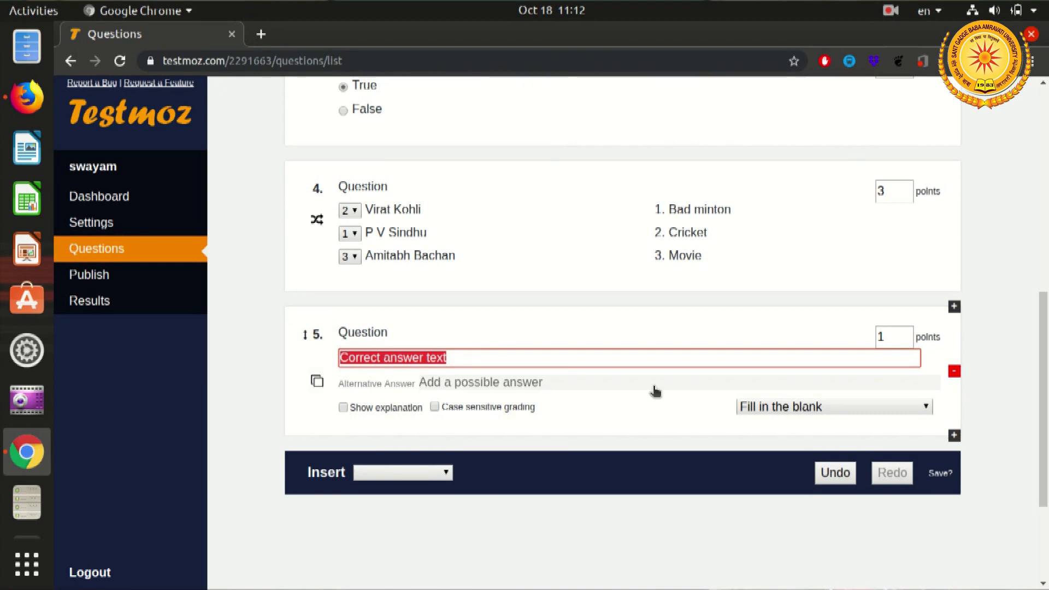
pyautogui.press('BackSpace')
pyautogui.write('This term is op')
pyautogui.press('BackSpace')
pyautogui.press('BackSpace')
pyautogui.write('io')
pyautogui.press('BackSpace')
pyautogui.press('BackSpace')
pyautogui.press('BackSpace')
pyautogui.press('BackSpace')
pyautogui.press('BackSpace')
pyautogui.press('BackSpace')
pyautogui.press('BackSpace')
pyautogui.press('BackSpace')
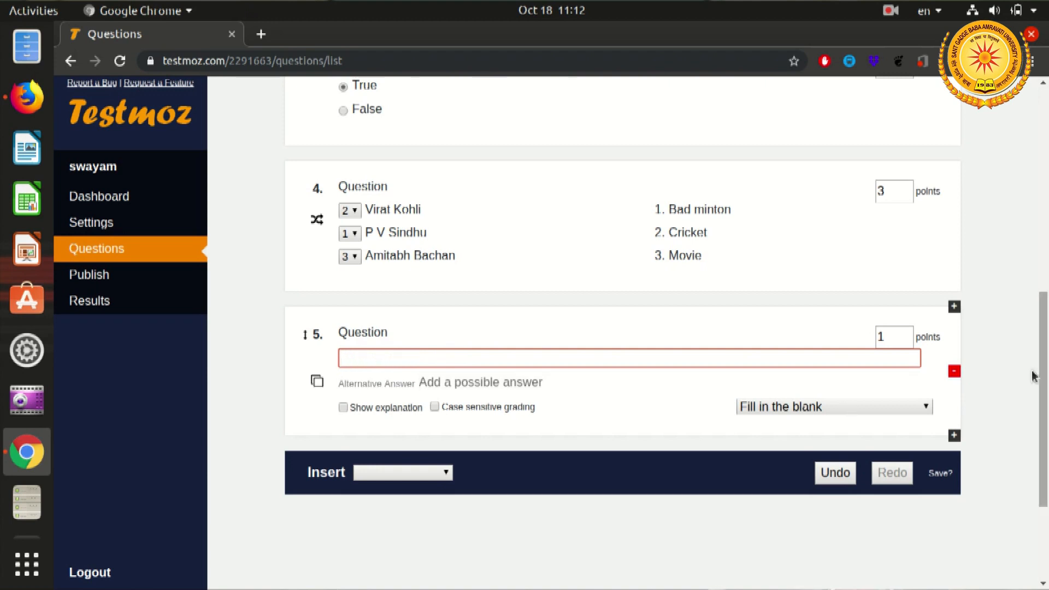
pyautogui.click(851, 408)
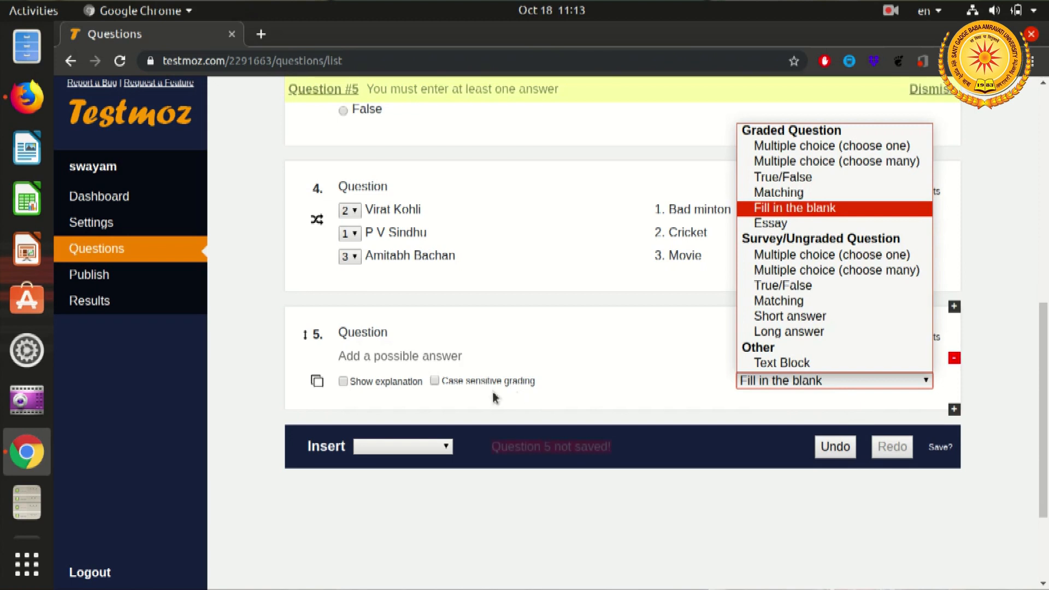
pyautogui.click(508, 356)
# - Enter "........... is commonly reffered as Information Communication Technology" in question 5's correct answer field and add "ICT" as an alternative answer
pyautogui.click(458, 358)
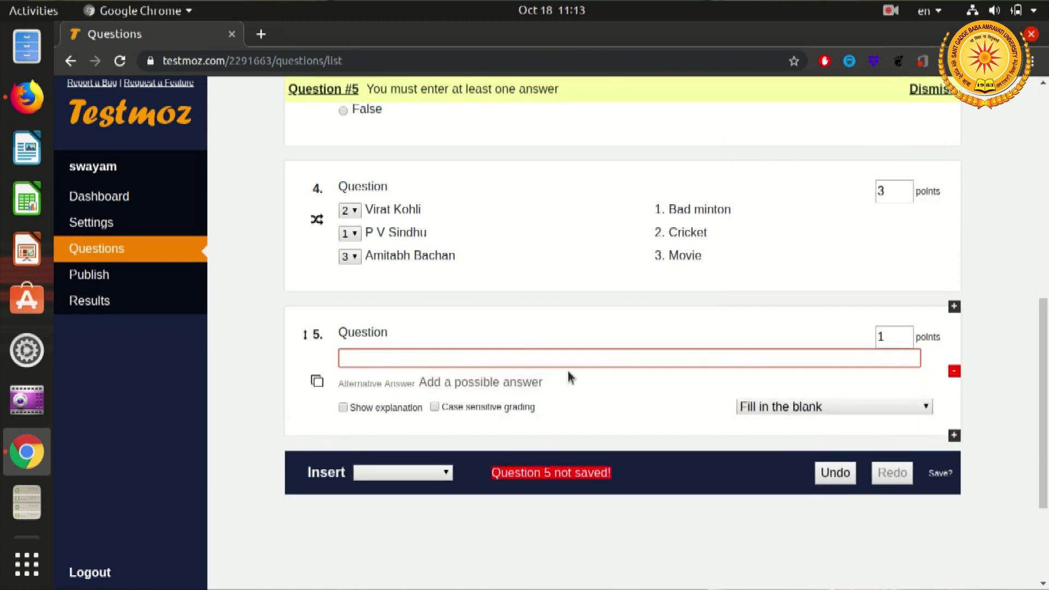
pyautogui.write('....... is commonly reffered asd')
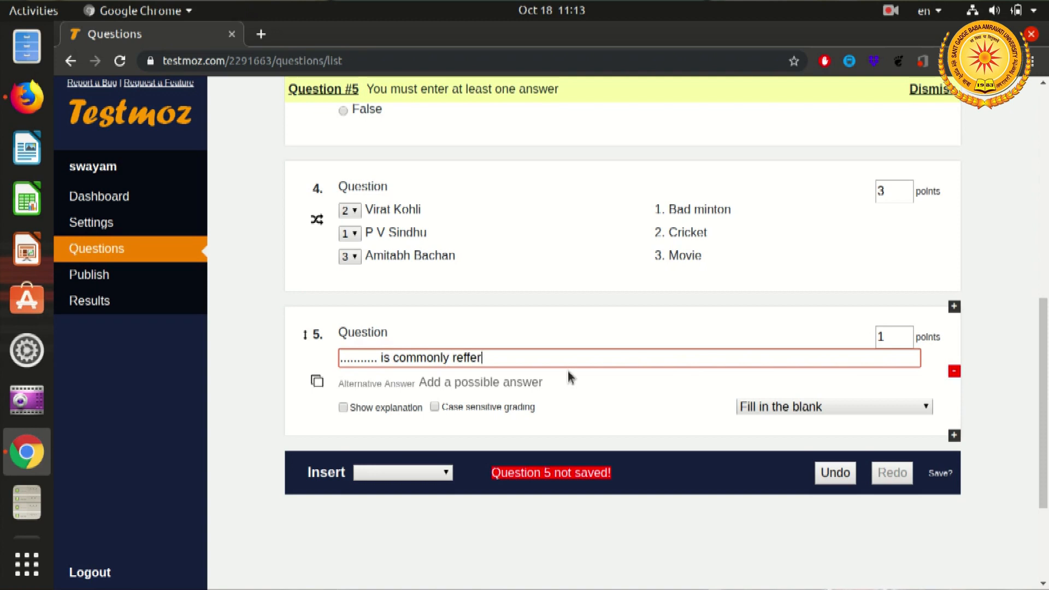
pyautogui.press('BackSpace')
pyautogui.write('Information Communication Technology')
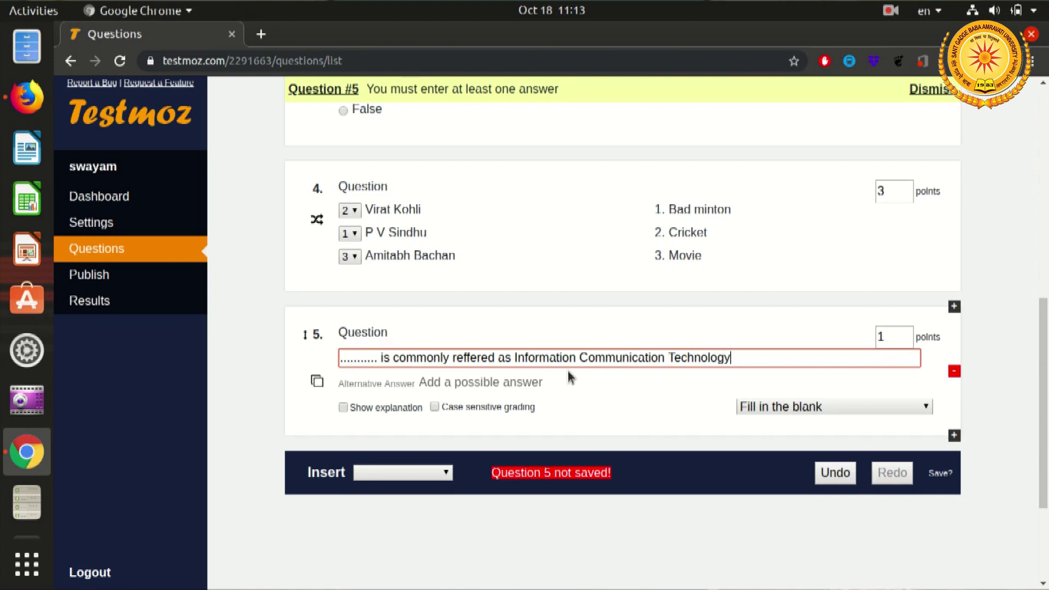
pyautogui.click(459, 385)
pyautogui.write('ICT')
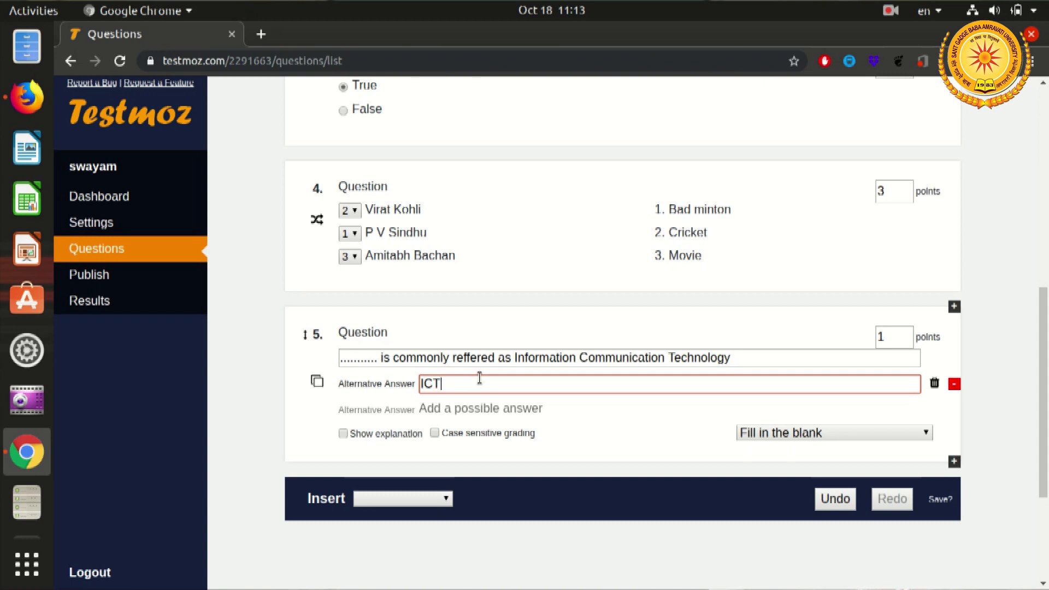
# - Enable case sensitive grading for question 5 and set its value to 2 points
pyautogui.click(436, 431)
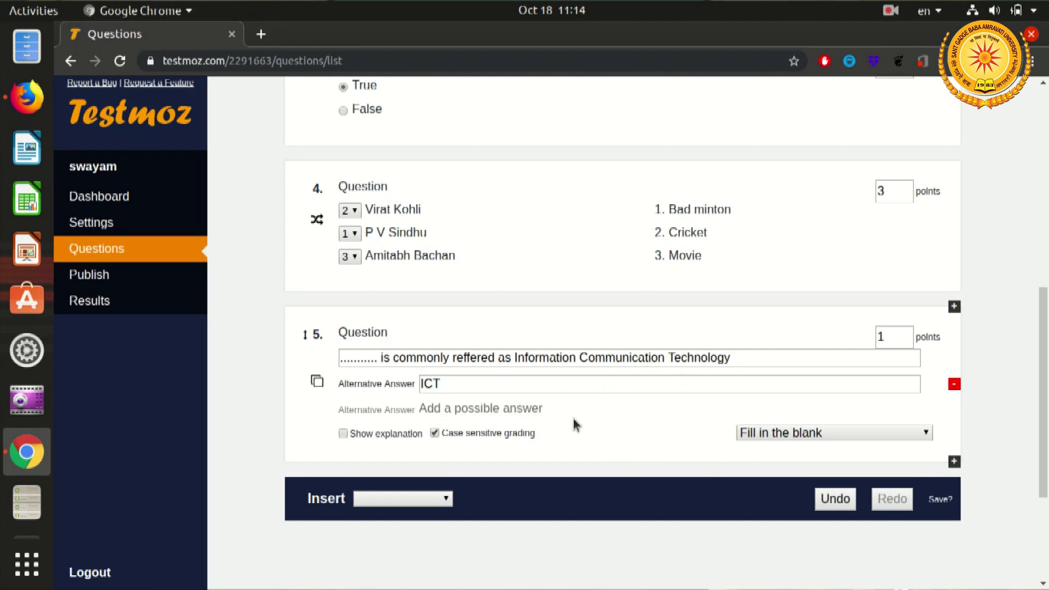
pyautogui.click(906, 333)
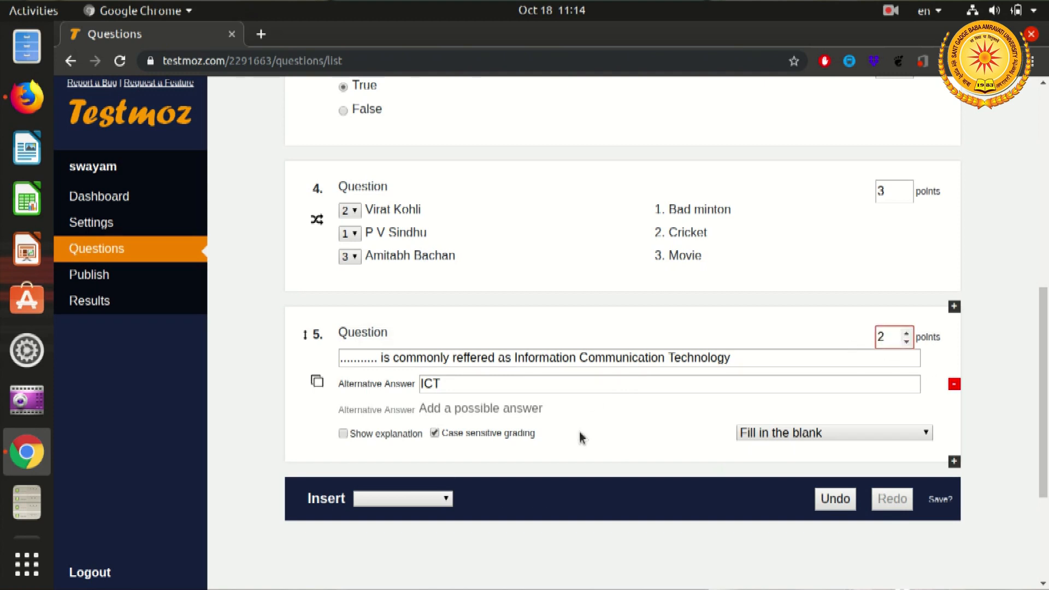
# - Check the information about saving the questions page, dismiss it and review the question list from the beginning
pyautogui.click(940, 504)
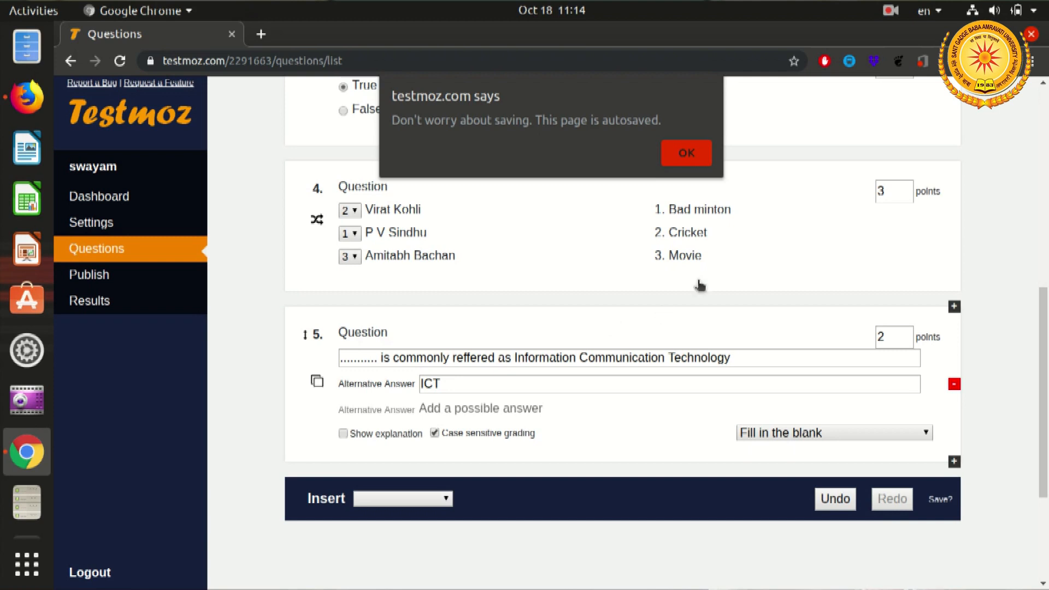
pyautogui.click(683, 152)
pyautogui.scroll(5, 716, 184)
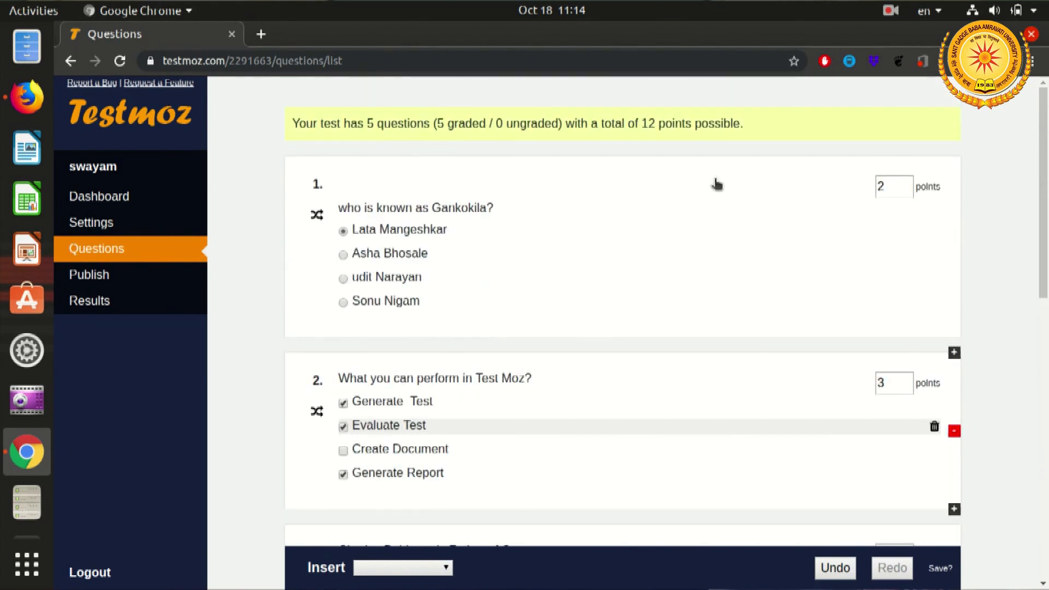